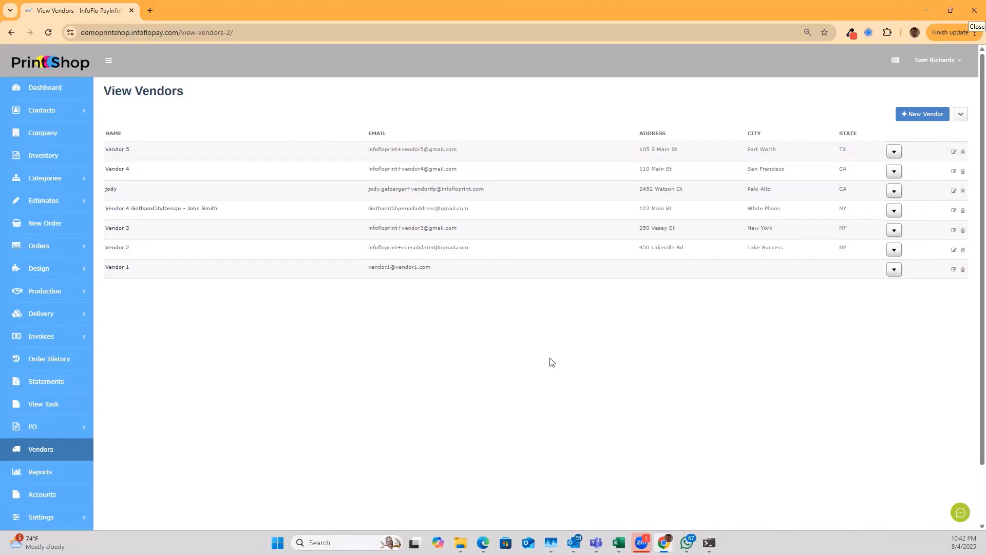
left_click(926, 121)
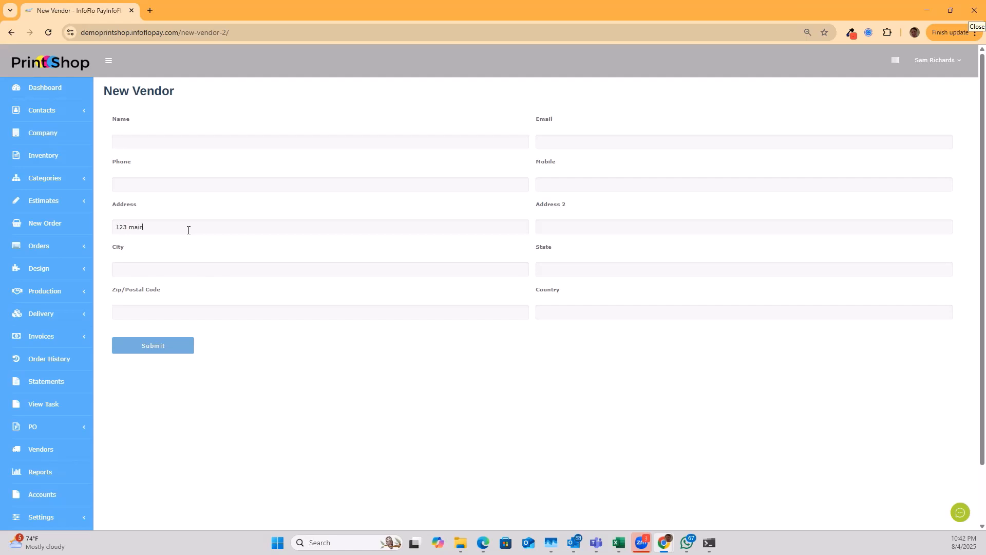
left_click(166, 245)
left_click(12, 33)
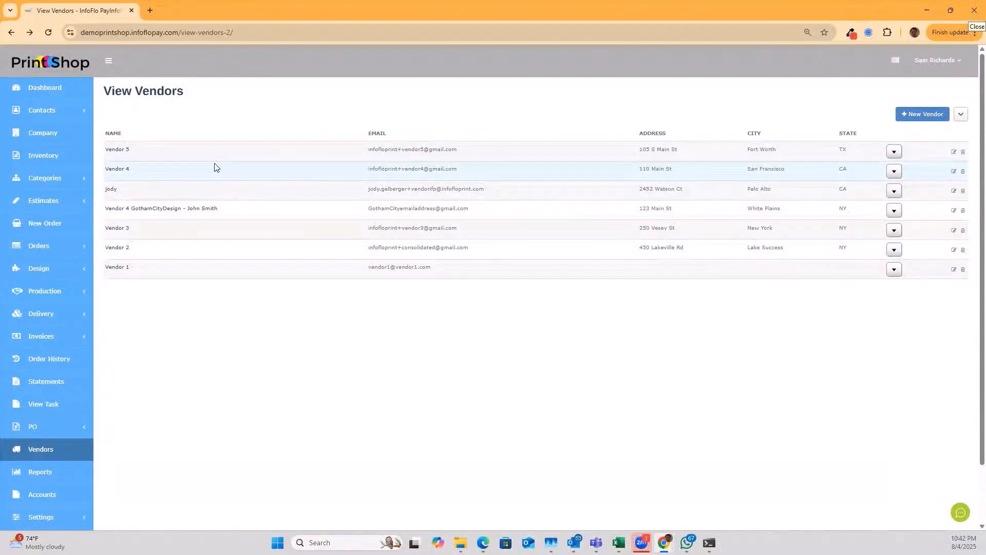
Link the Standard Business Cards - SC product template to Vendor 5, finding it with the search term "bus".
left_click(123, 149)
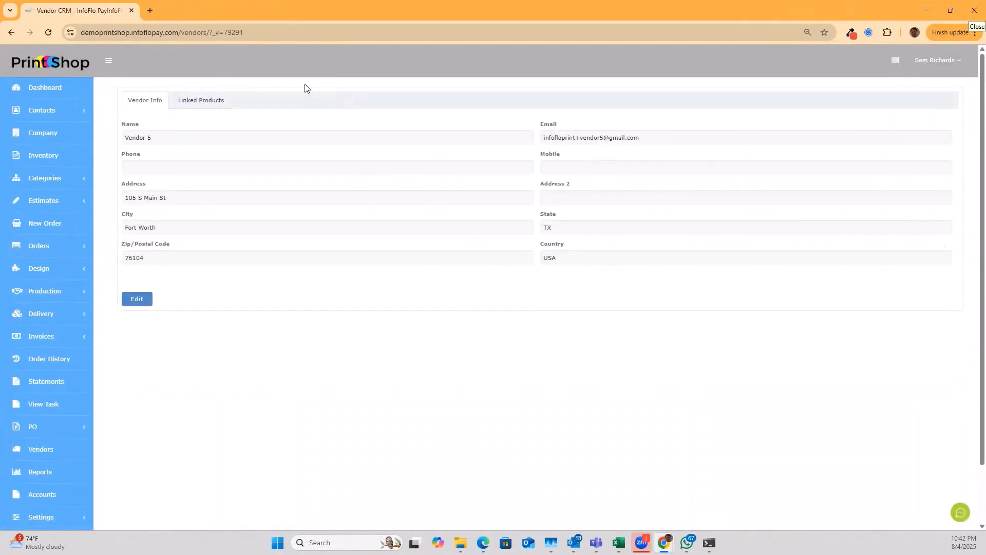
left_click(196, 101)
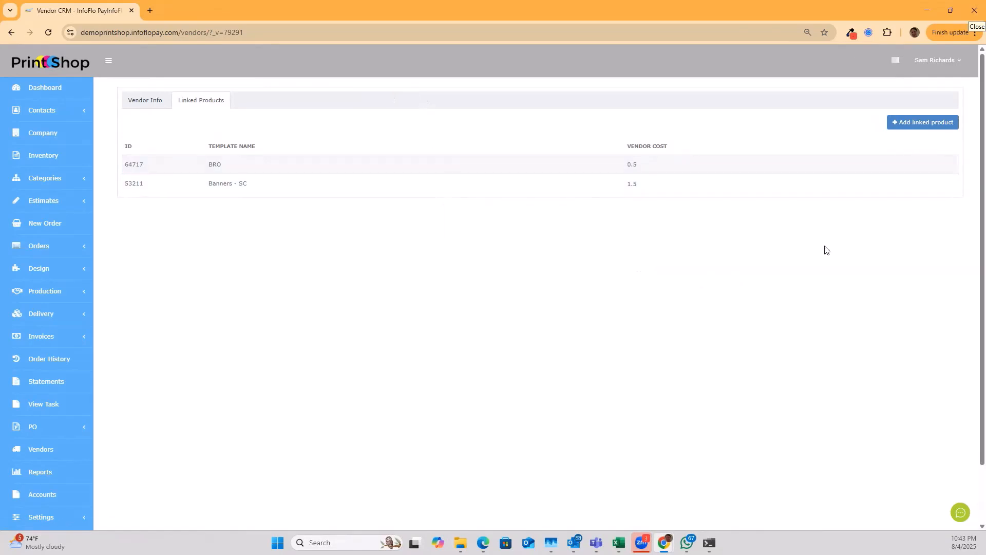
left_click(917, 126)
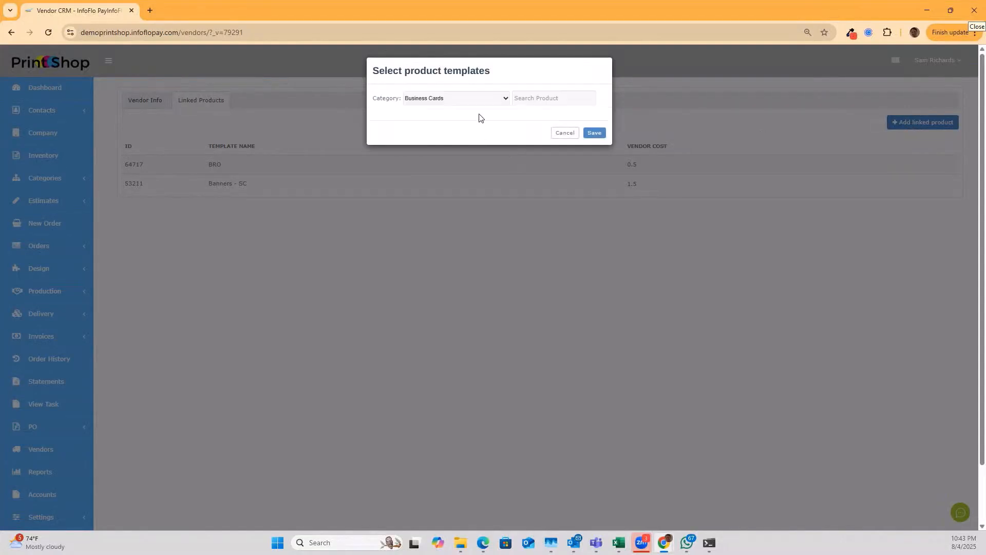
type("bus")
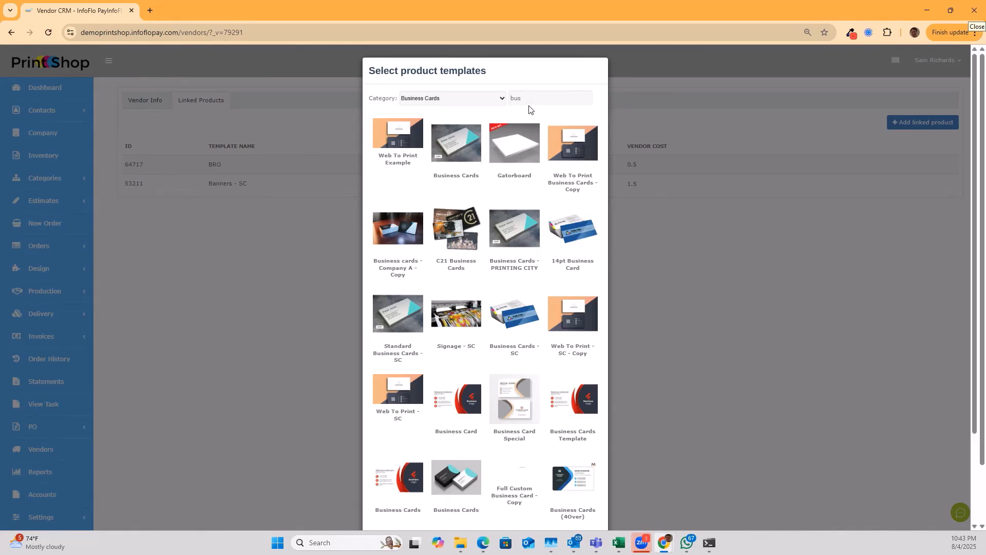
left_click(399, 316)
scroll(516, 341, "down", 3)
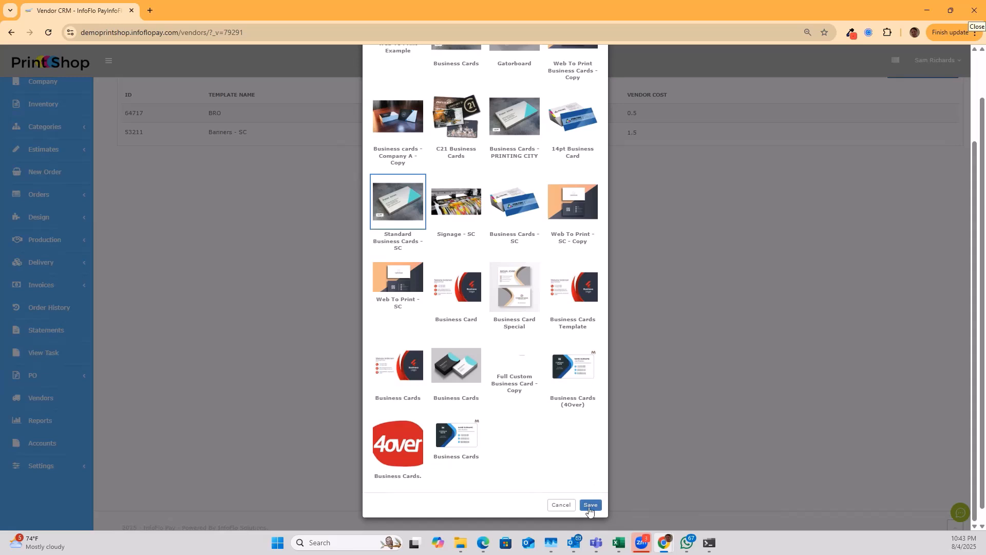
left_click(589, 506)
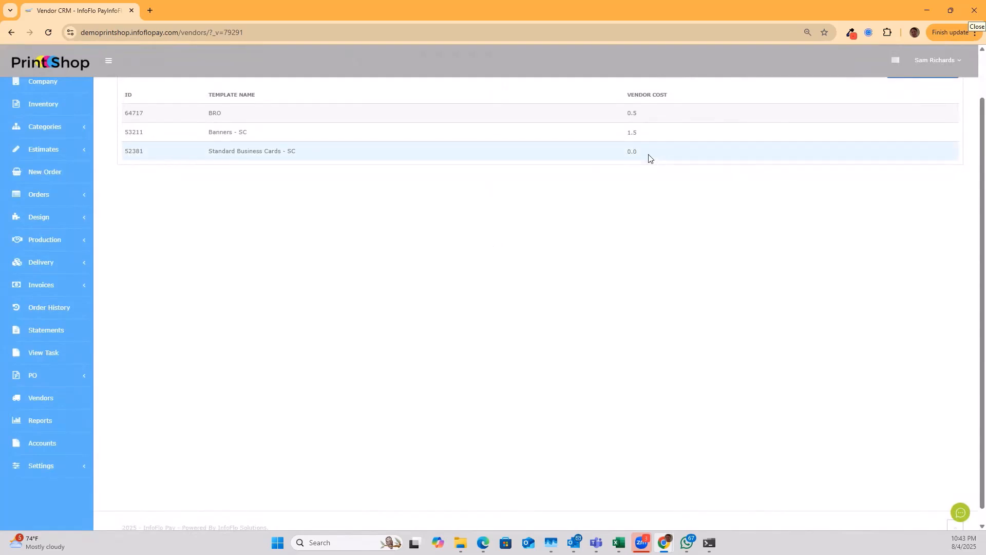
Set Vendor 5's cost for Standard Business Cards - SC to 1.00 and return to the vendor's general information.
left_click(636, 154)
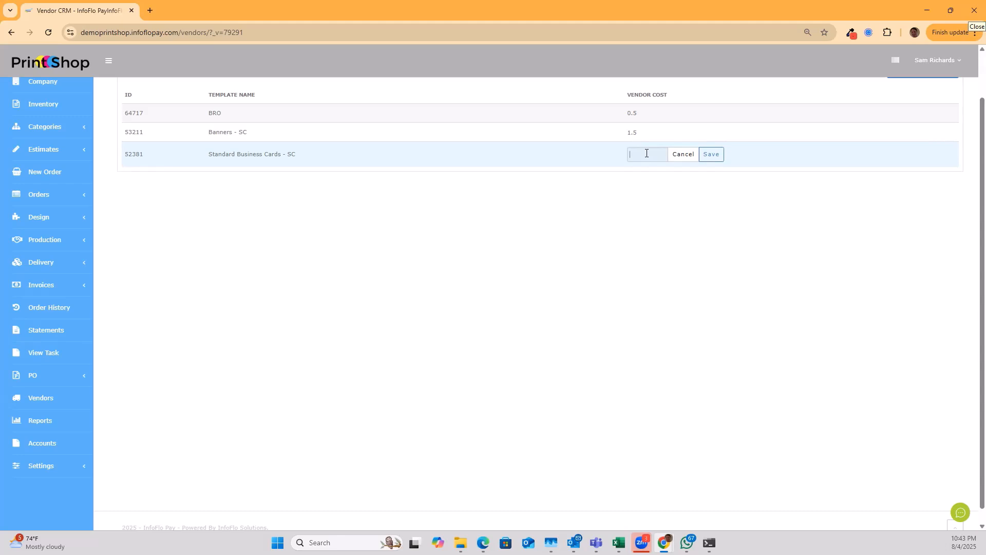
type("1.00")
left_click(717, 154)
scroll(646, 318, "up", 1)
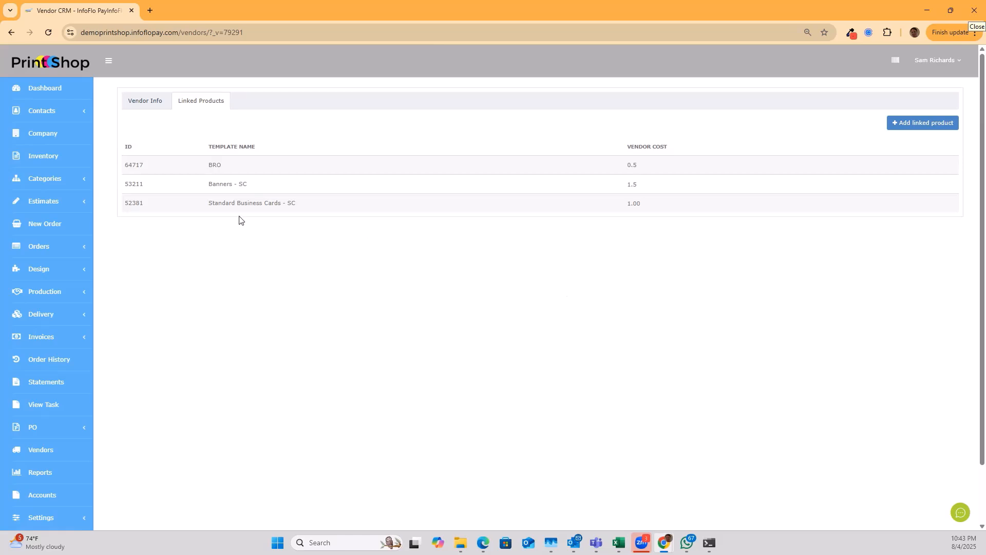
left_click(148, 101)
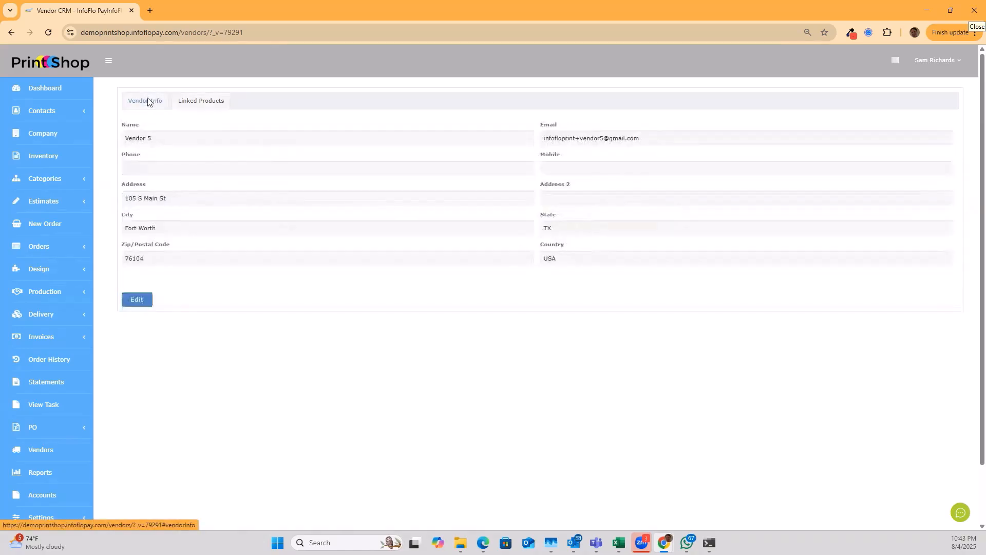
Link the Standard Business Cards - SC product template to Vendor 4 and save a vendor cost of 1.5 for it.
left_click(42, 451)
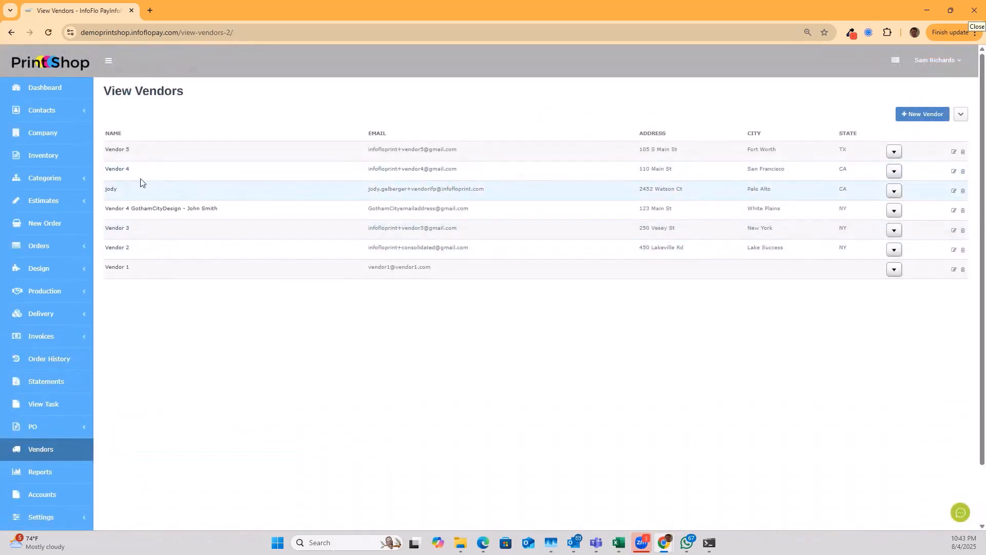
left_click(116, 169)
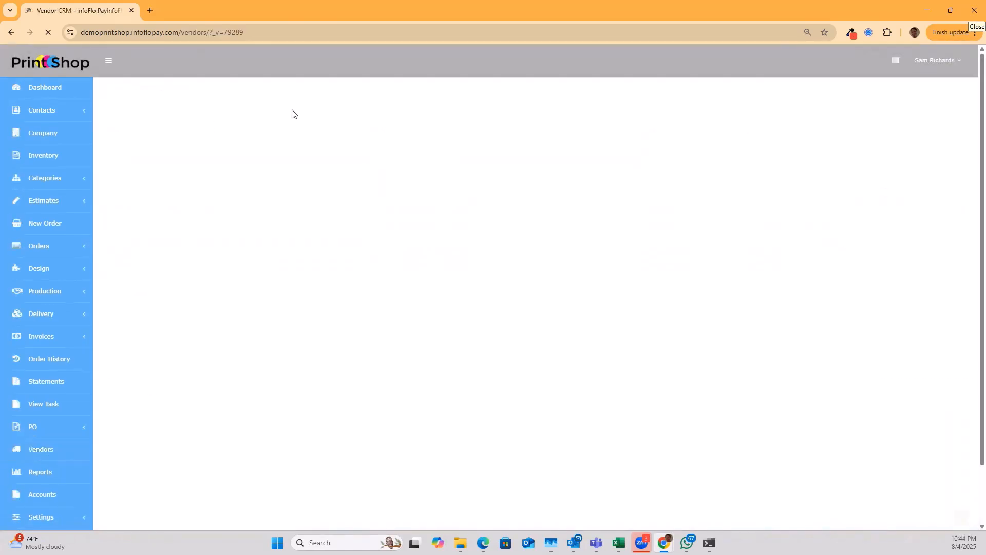
left_click(203, 97)
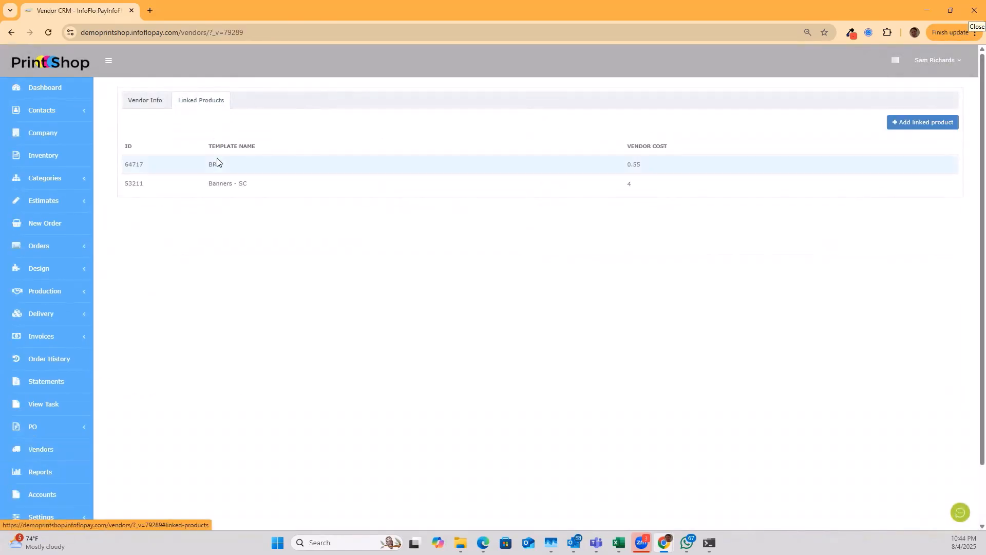
left_click(921, 124)
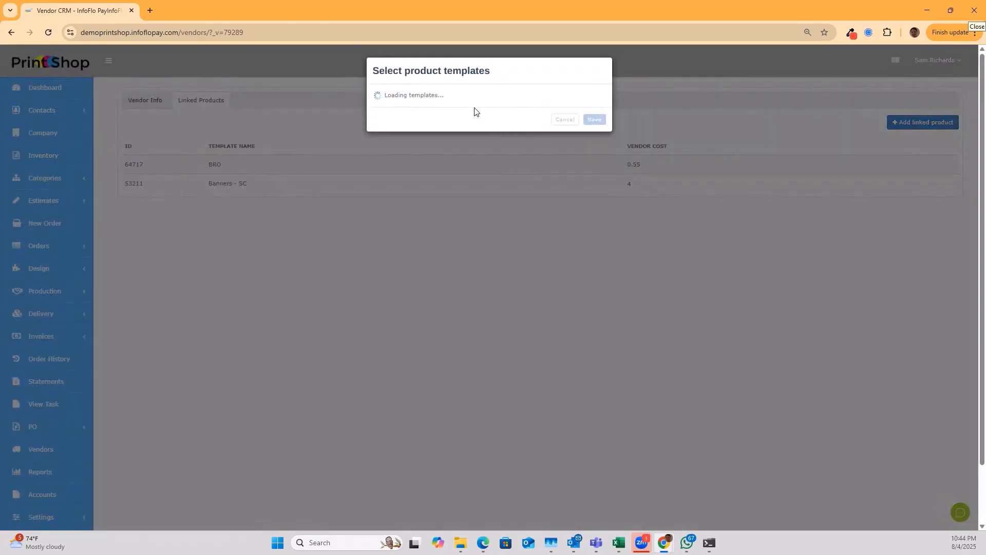
type("bu")
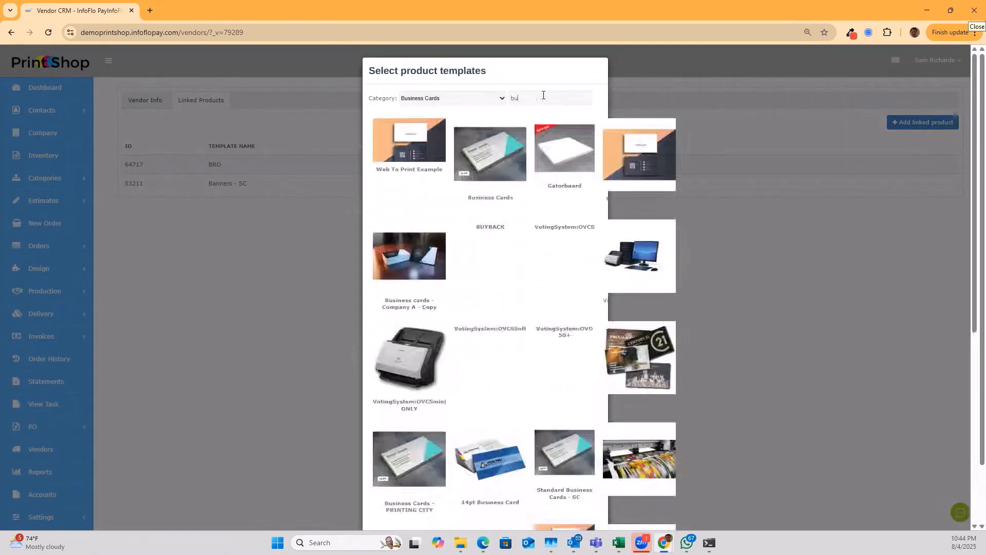
type("s")
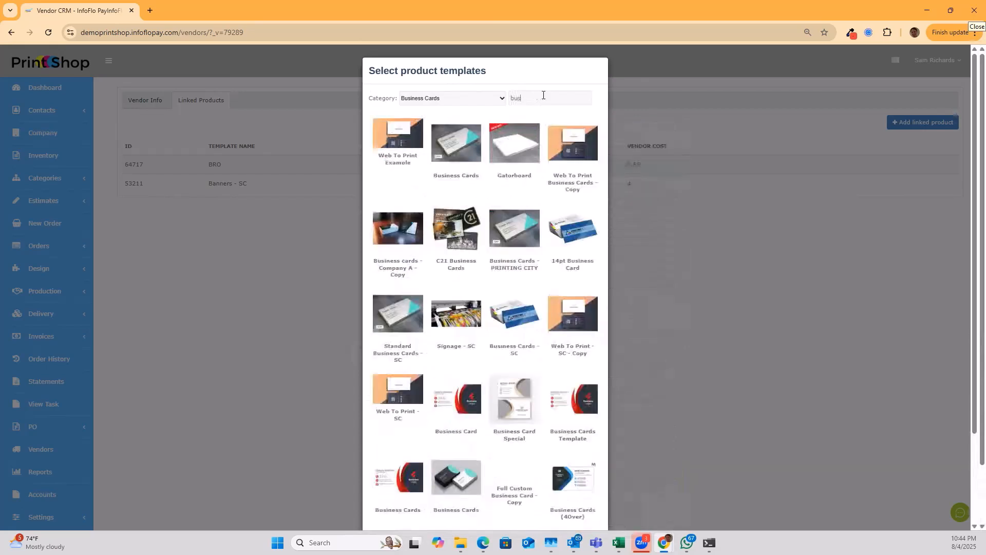
left_click(403, 333)
scroll(570, 442, "down", 3)
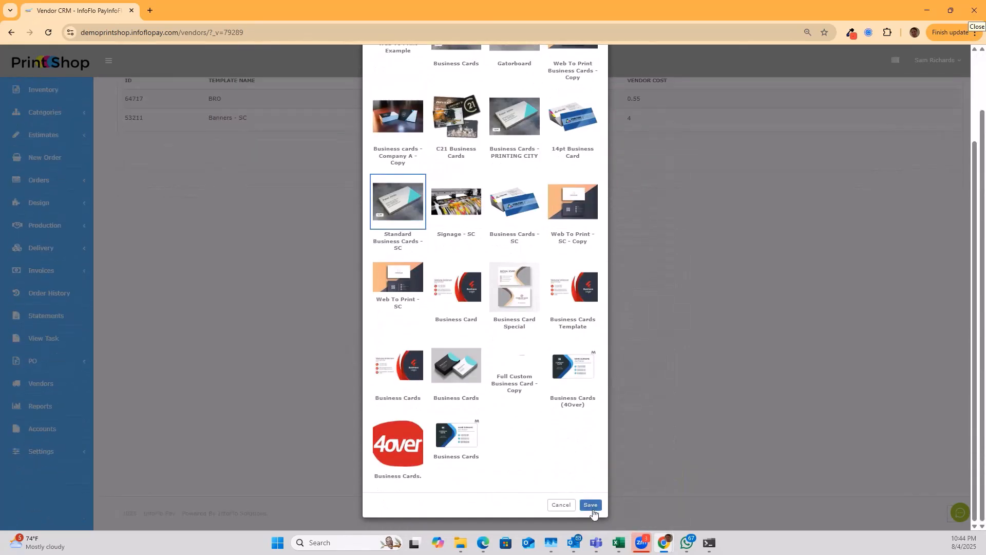
left_click(591, 505)
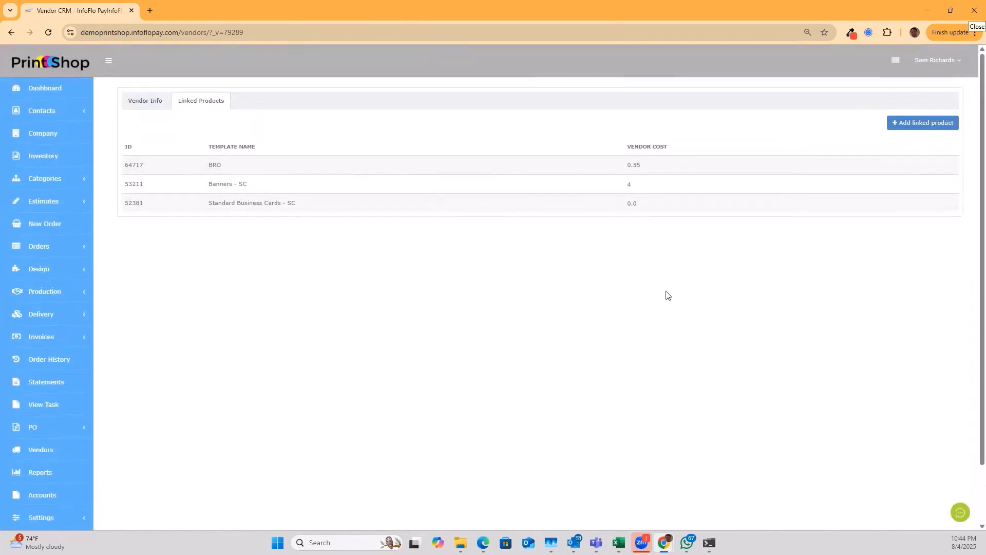
left_click(632, 205)
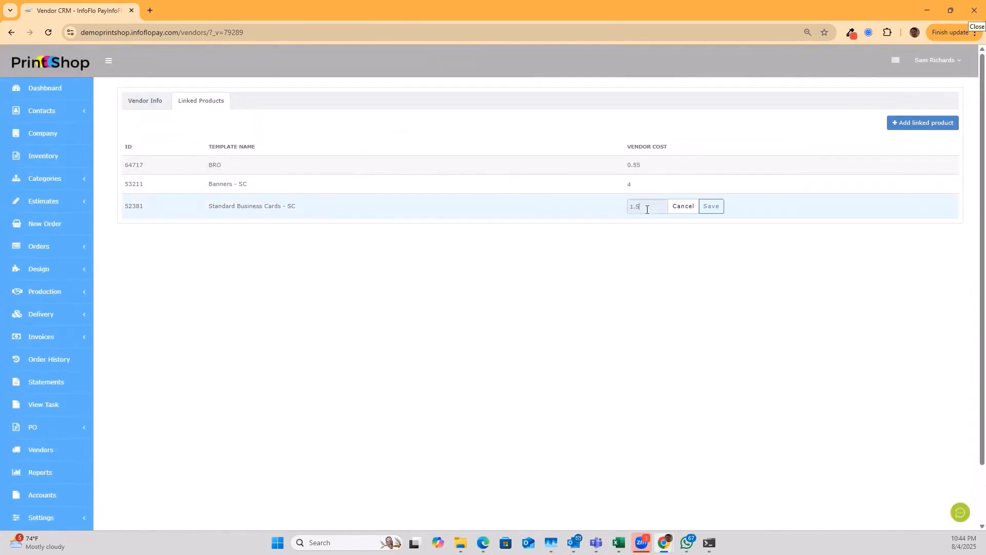
left_click(714, 207)
Start a new estimate and select a Giambi Corp contact as its customer.
left_click(33, 206)
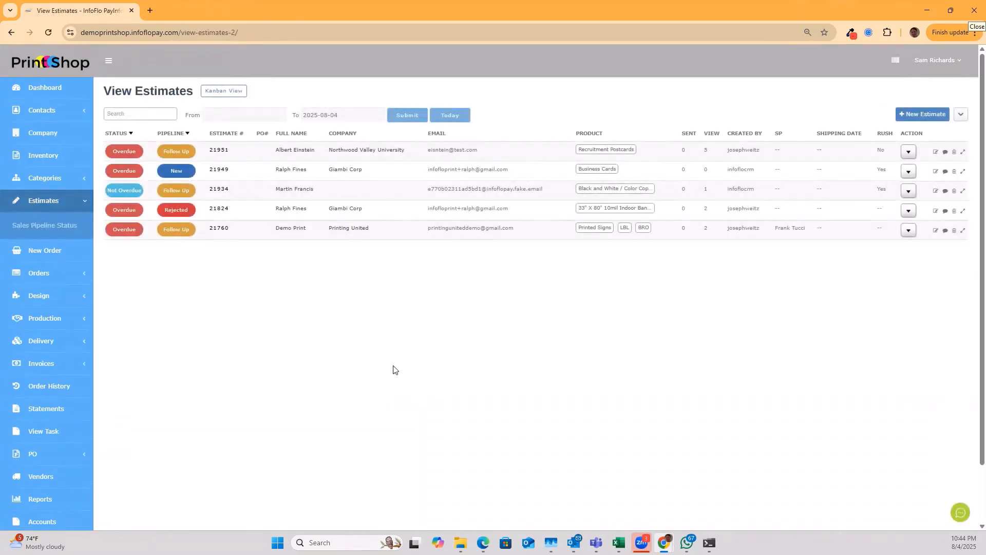
left_click(919, 120)
type("iambi")
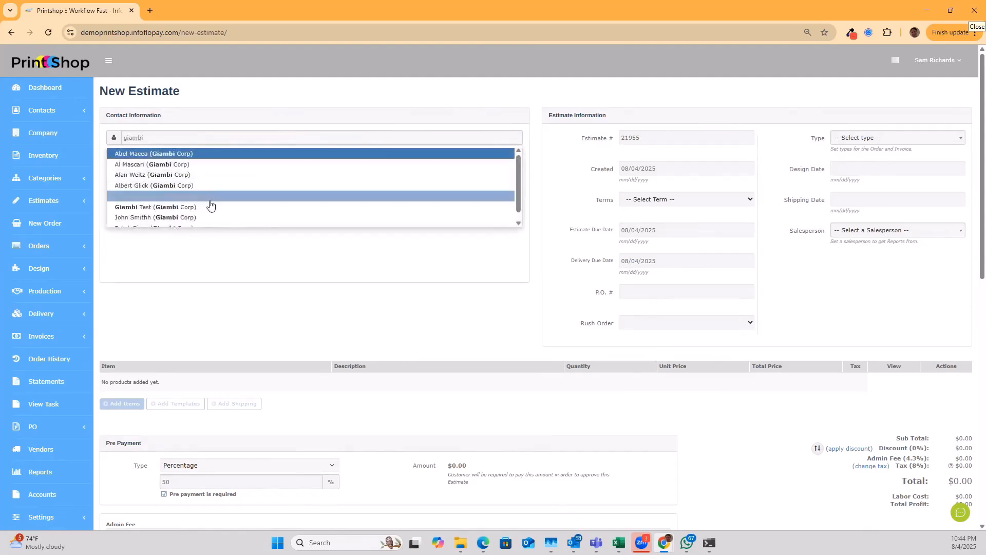
scroll(198, 211, "down", 1)
left_click(169, 222)
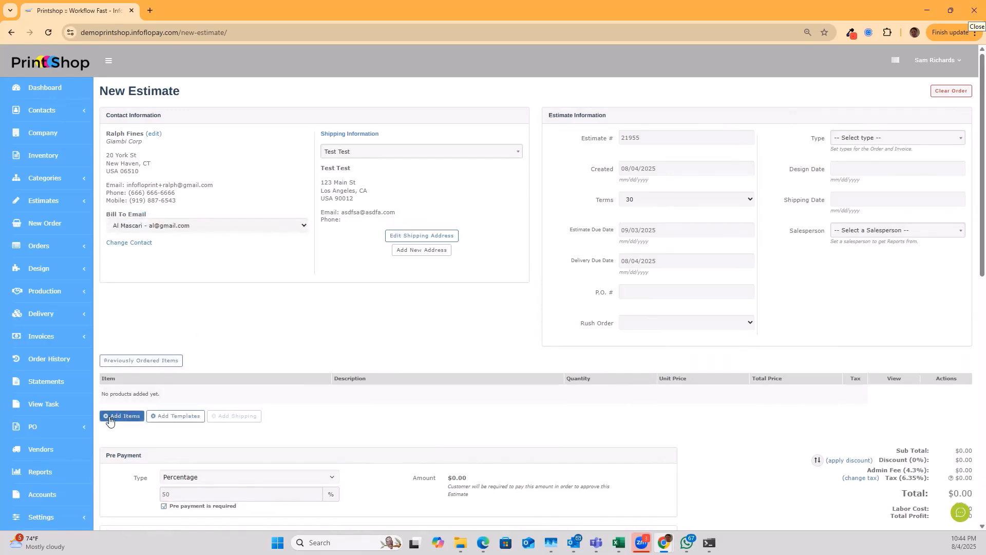
Search the products for business cards and add Standard Business Cards - SC to the estimate.
left_click(121, 415)
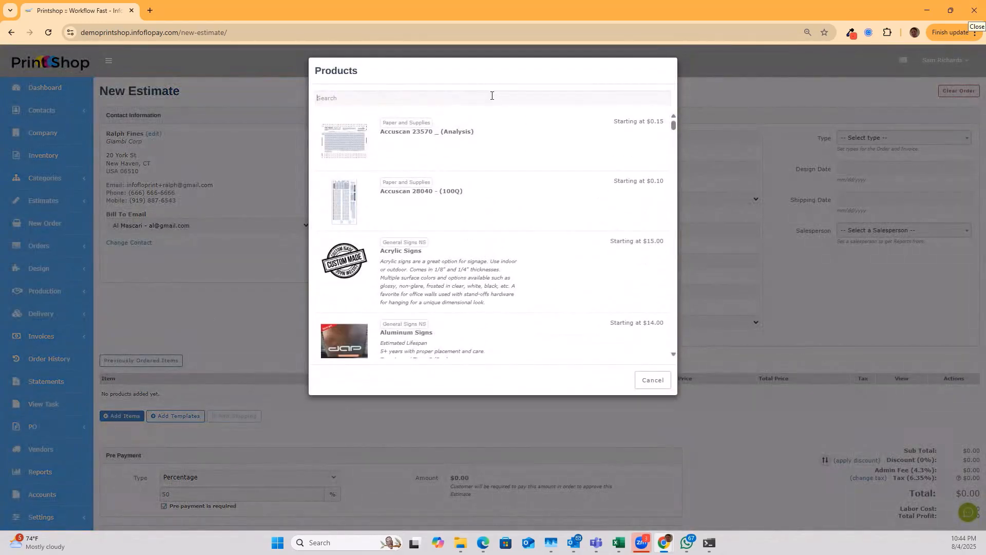
type("bus")
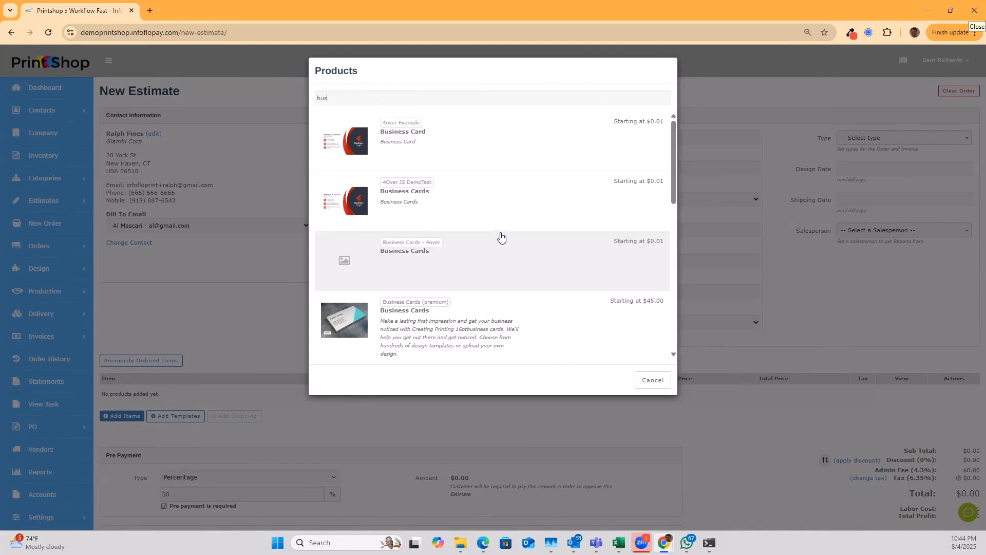
type("iness cards")
scroll(515, 282, "down", 8)
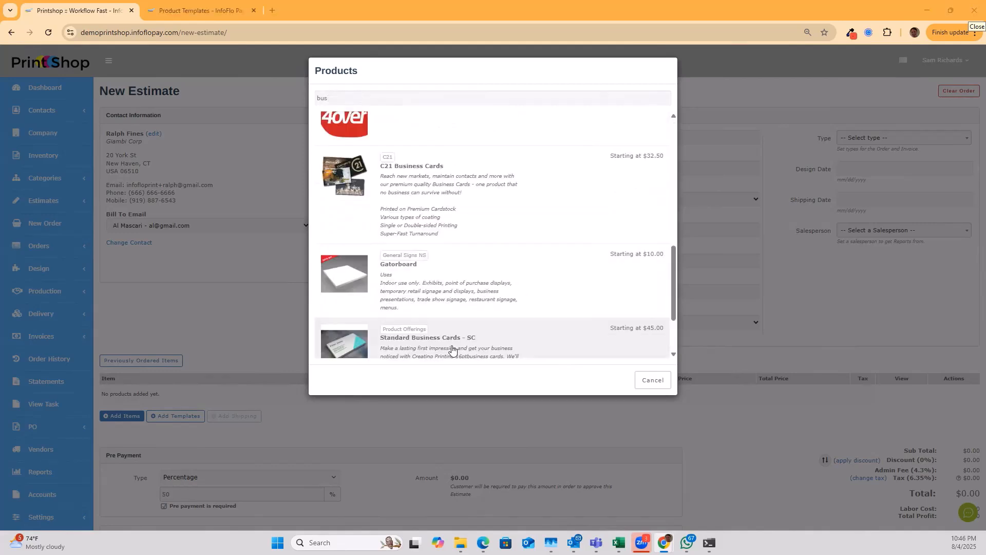
left_click(439, 353)
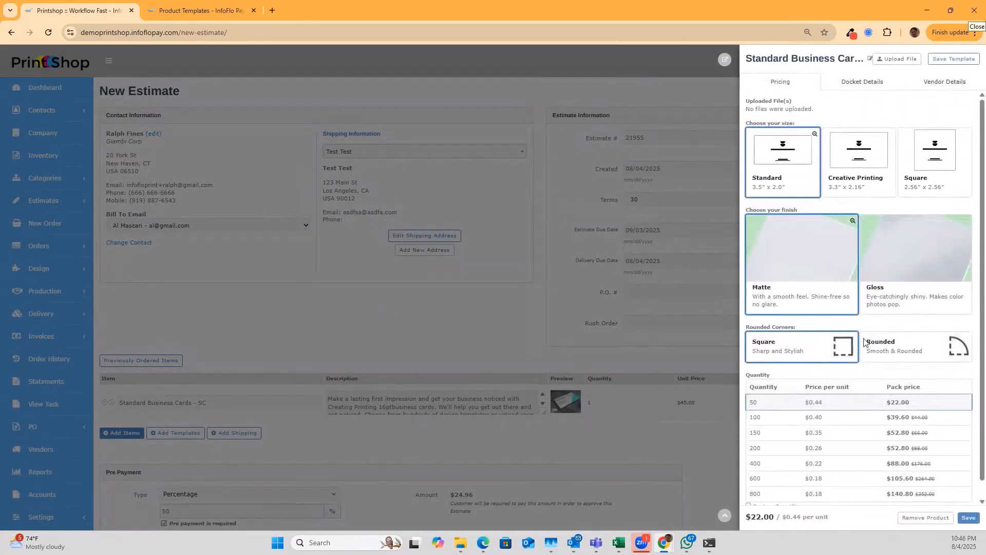
Set the business cards' quantity to 150, check the available vendors without selecting one, and save the product options.
left_click(848, 435)
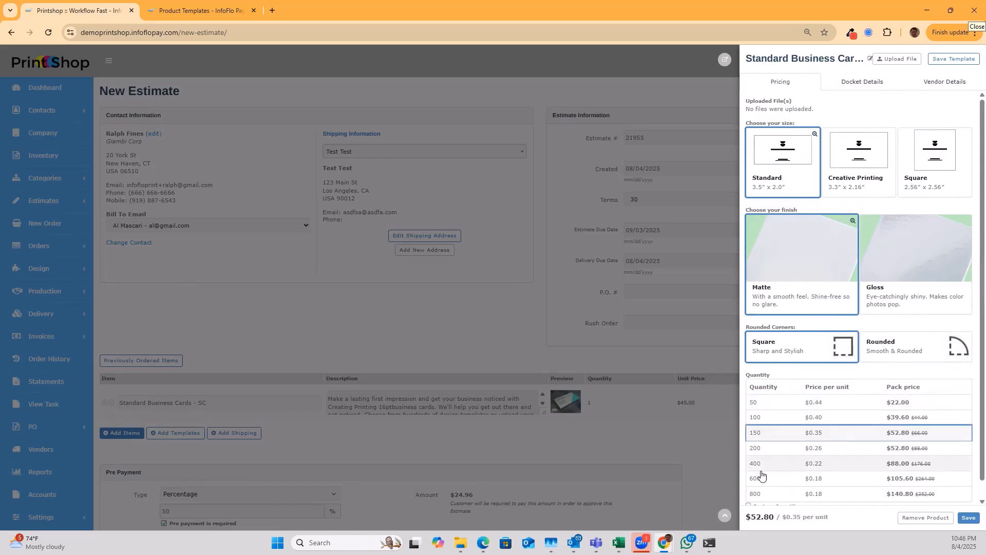
left_click(723, 517)
left_click(887, 434)
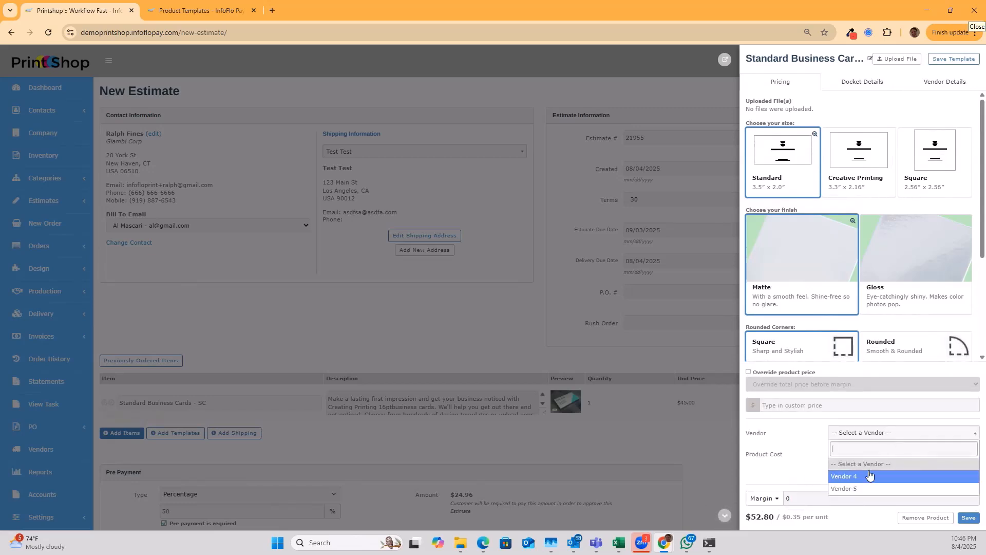
left_click(803, 440)
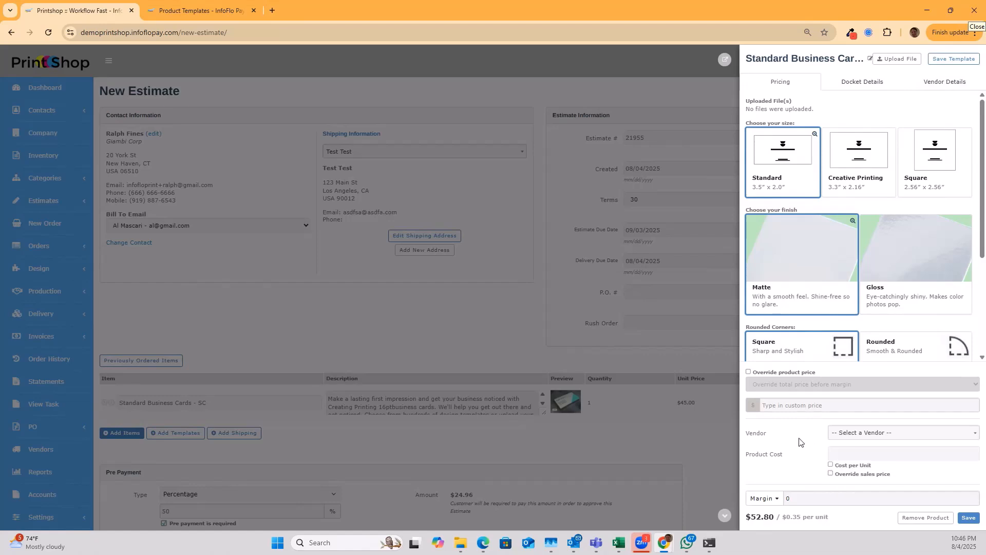
left_click(968, 518)
Save the new estimate and expand its entry in the estimates list to examine the Request For Quote section.
scroll(380, 449, "down", 10)
scroll(452, 454, "down", 3)
scroll(733, 449, "down", 2)
left_click(544, 480)
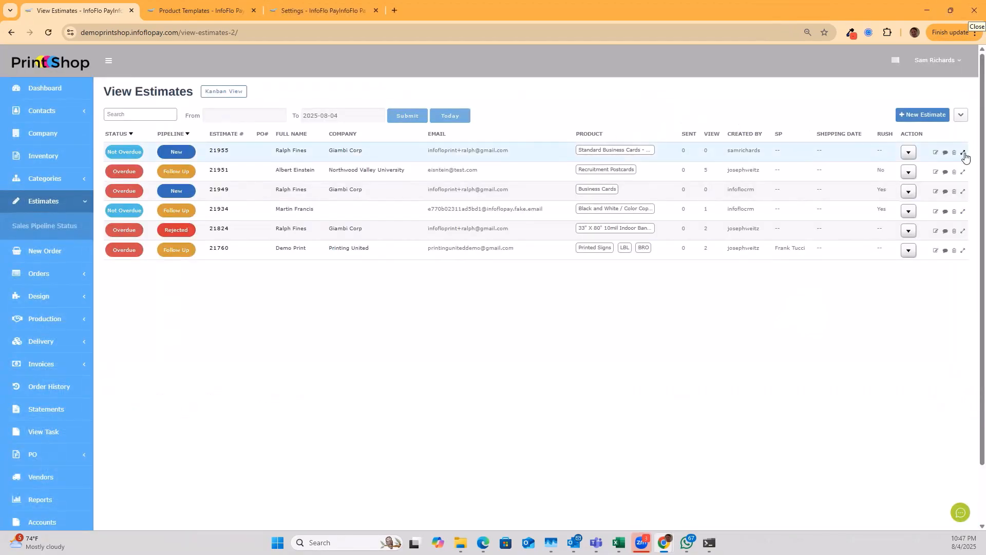
left_click(964, 153)
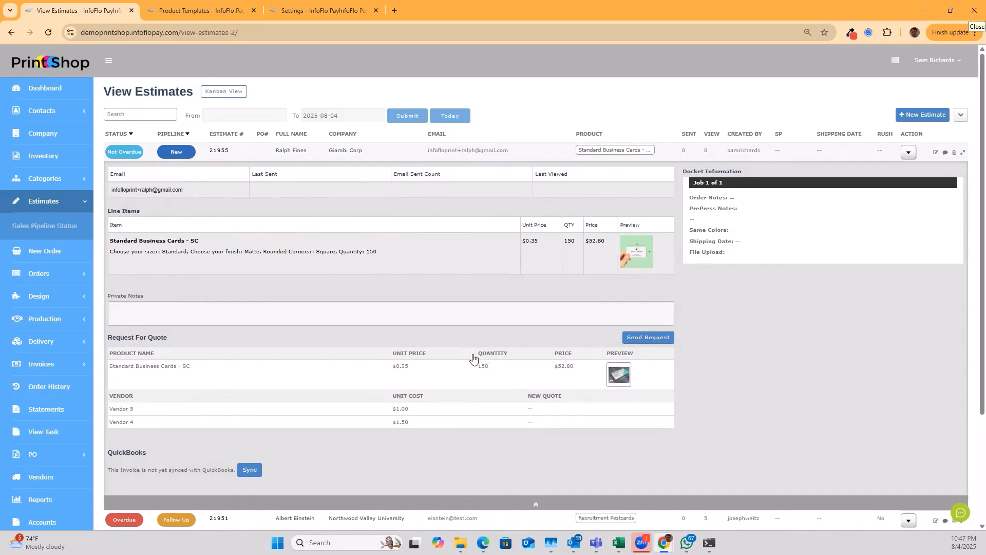
left_click_drag(110, 335, 166, 336)
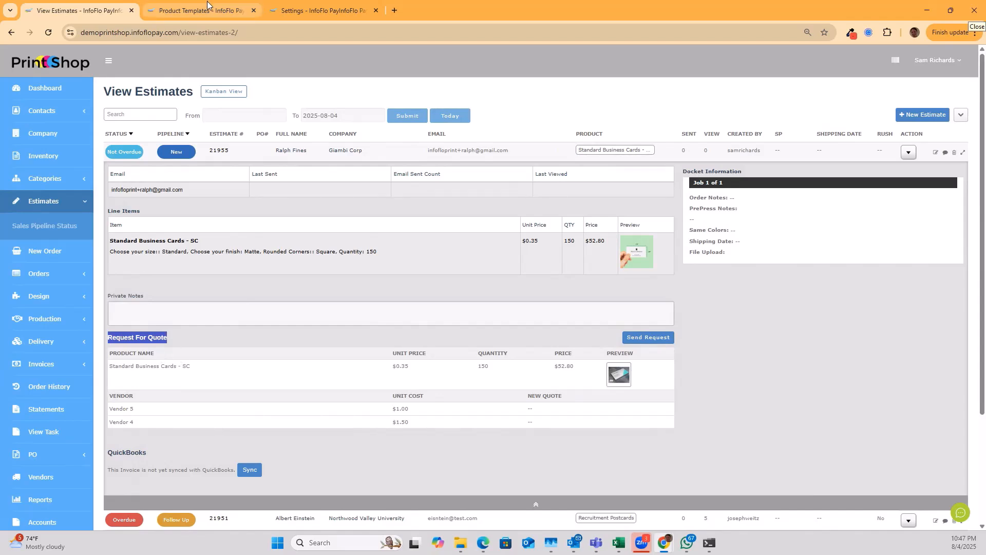
Search the settings for "request for quo" and check the Enable Request For Quote option under Vendor Settings.
left_click(296, 10)
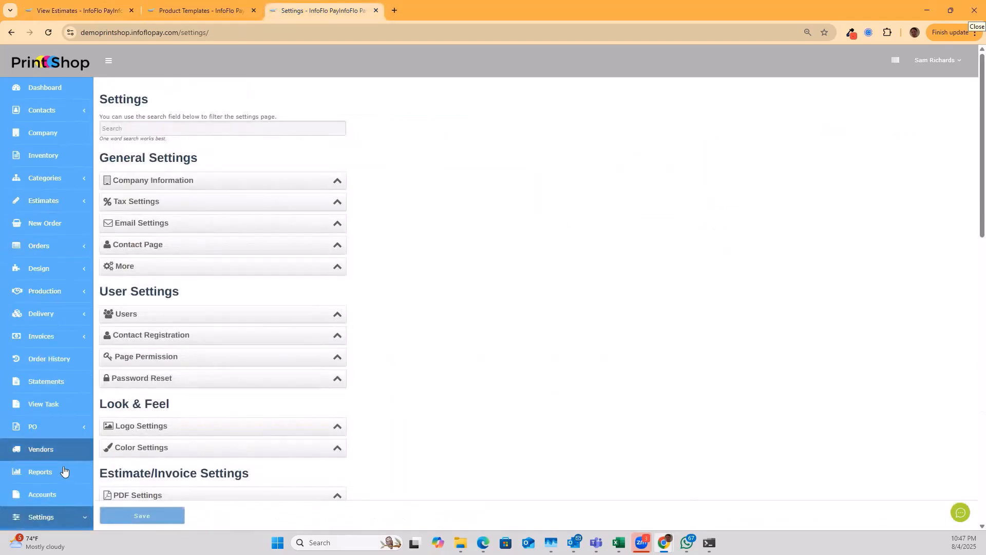
left_click(47, 516)
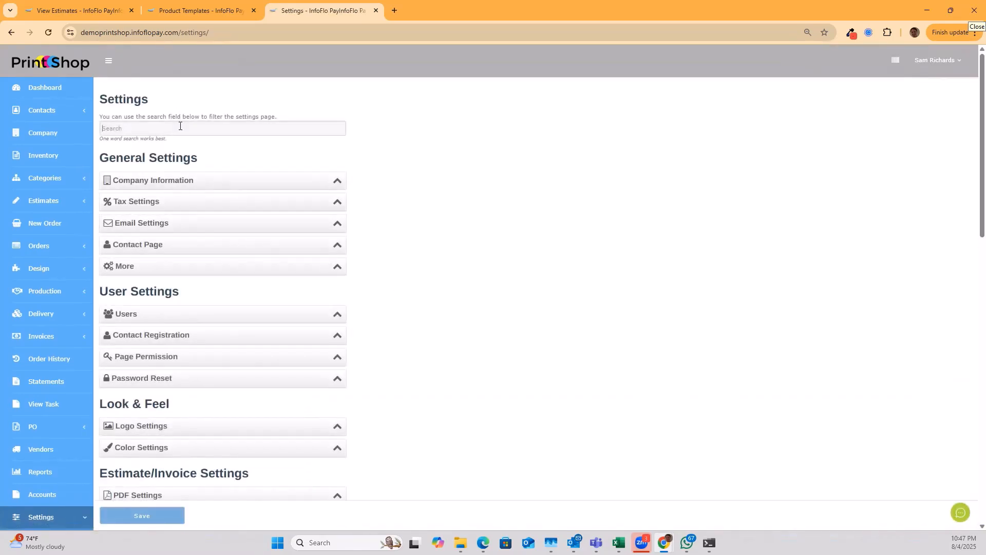
left_click(179, 126)
type("request for q")
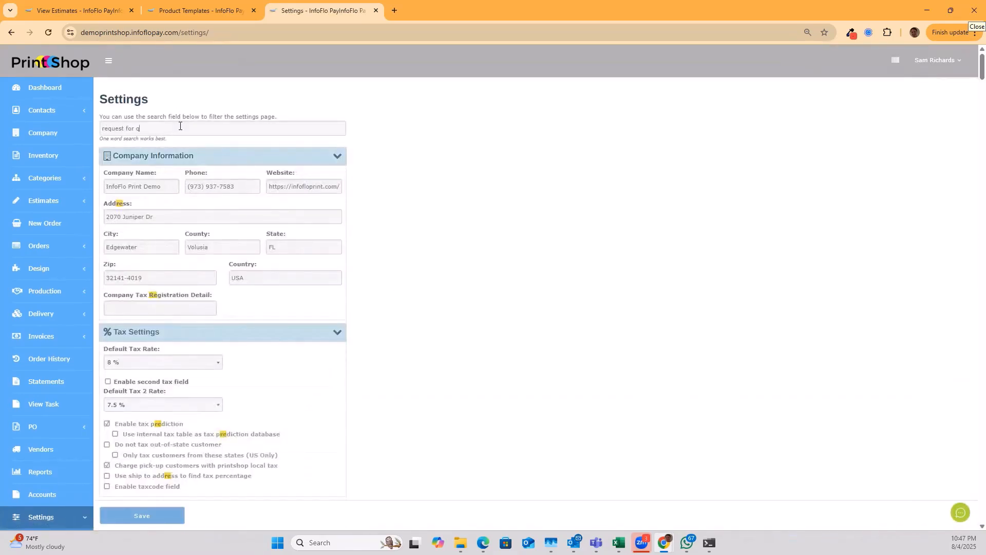
type("uo")
left_click_drag(123, 294, 206, 292)
left_click(115, 289)
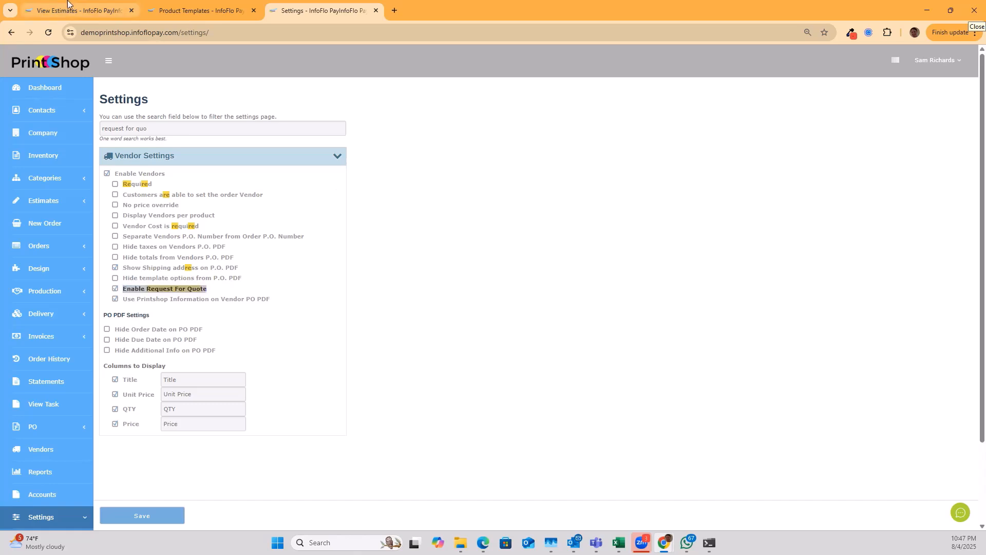
Open the vendors list and check the e-mail addresses stored for Vendor 5 and Vendor 4.
left_click(77, 10)
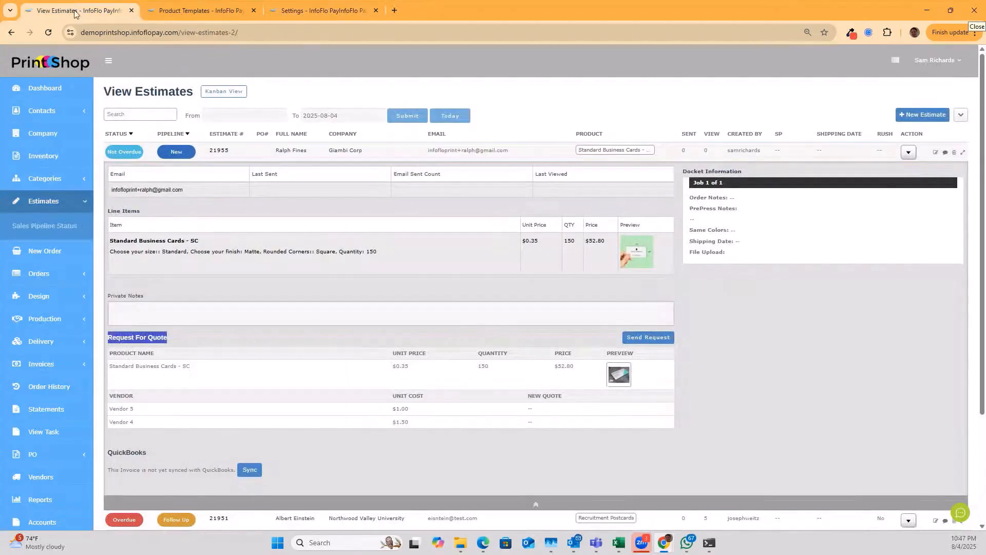
left_click(326, 340)
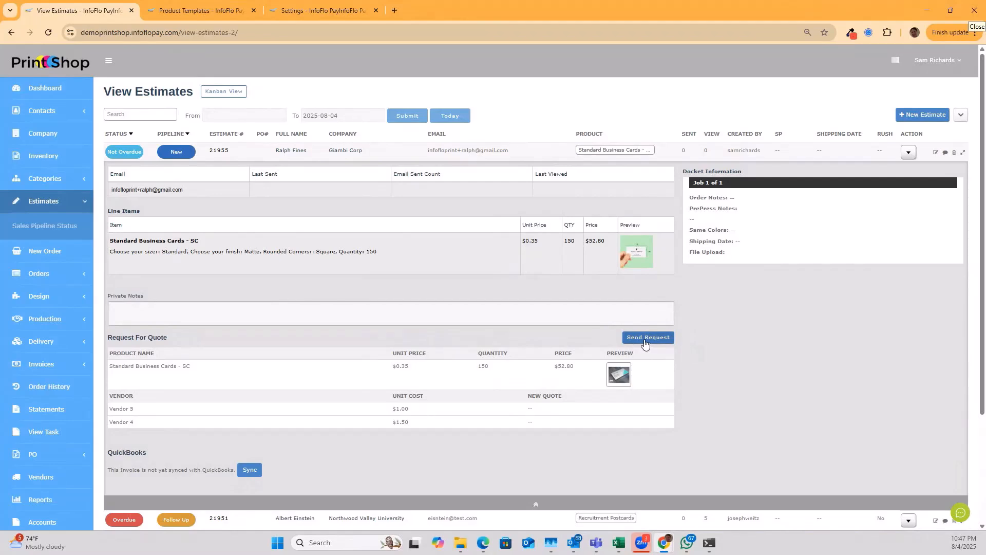
left_click(223, 4)
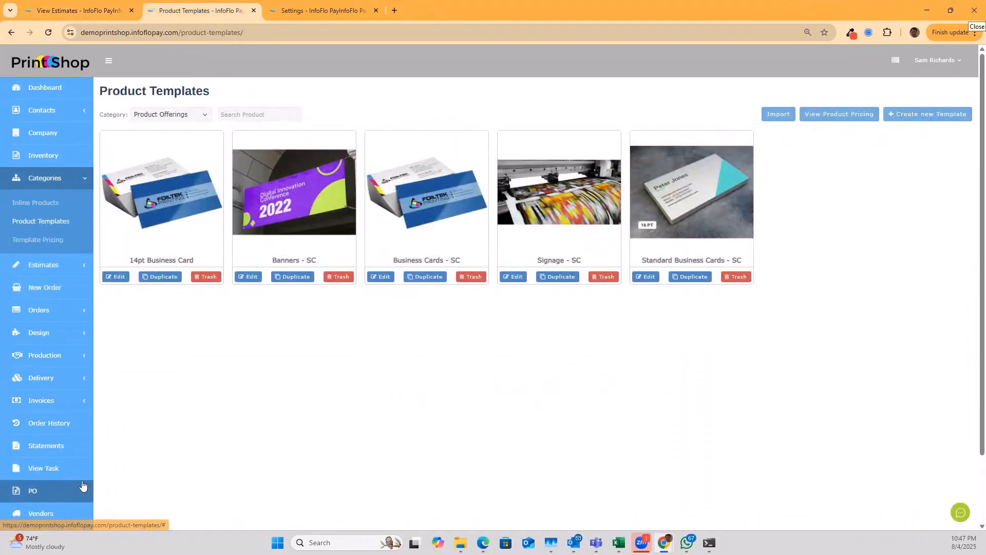
left_click(36, 515)
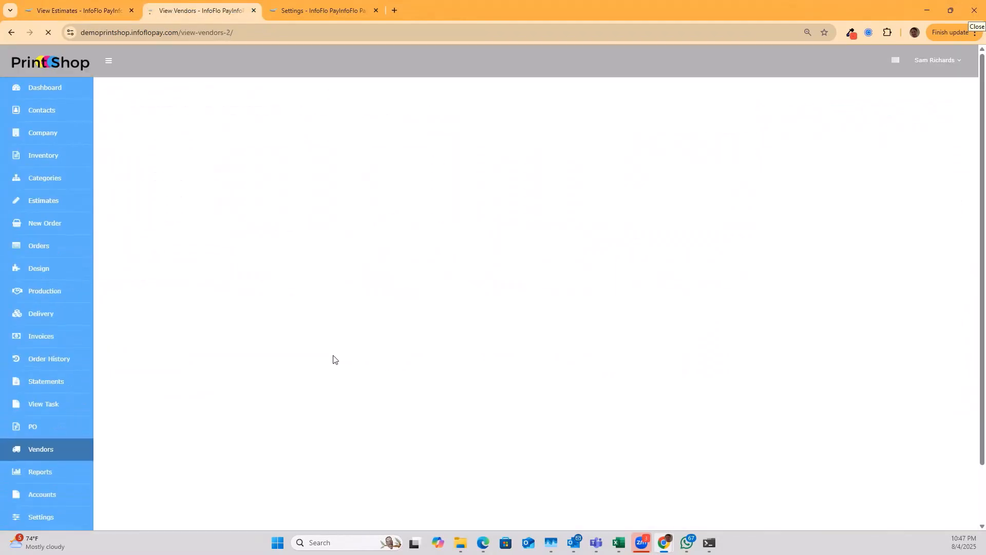
left_click_drag(359, 149, 457, 150)
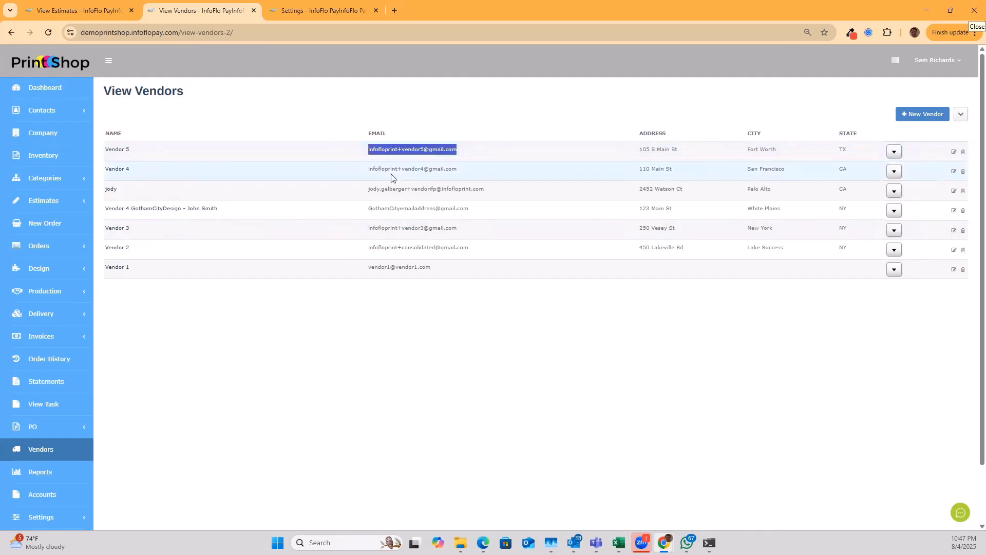
left_click_drag(360, 173, 482, 171)
left_click(448, 135)
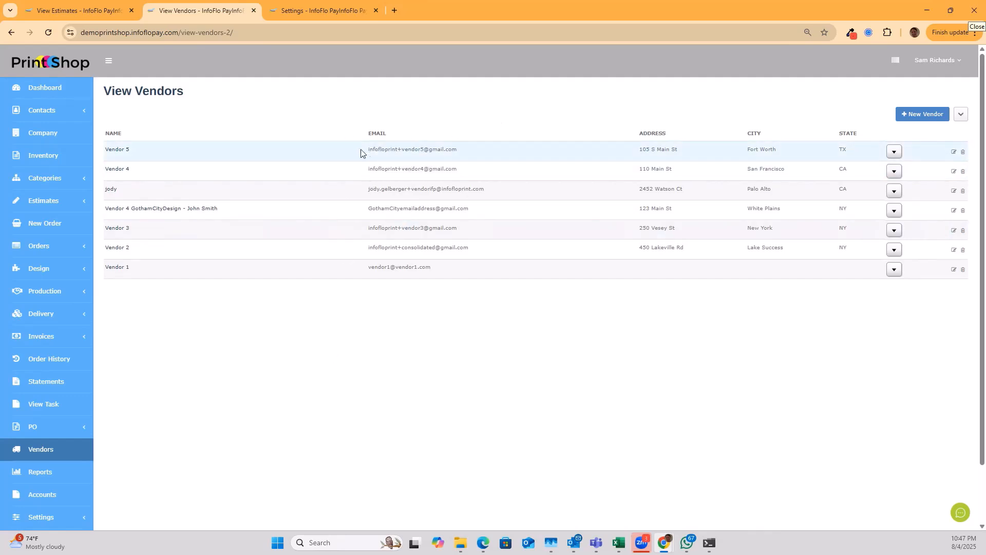
left_click_drag(356, 153, 473, 151)
left_click(451, 102)
Review the request-for-quote message for the business cards estimate and send it to Vendor 5 and Vendor 4.
left_click(75, 10)
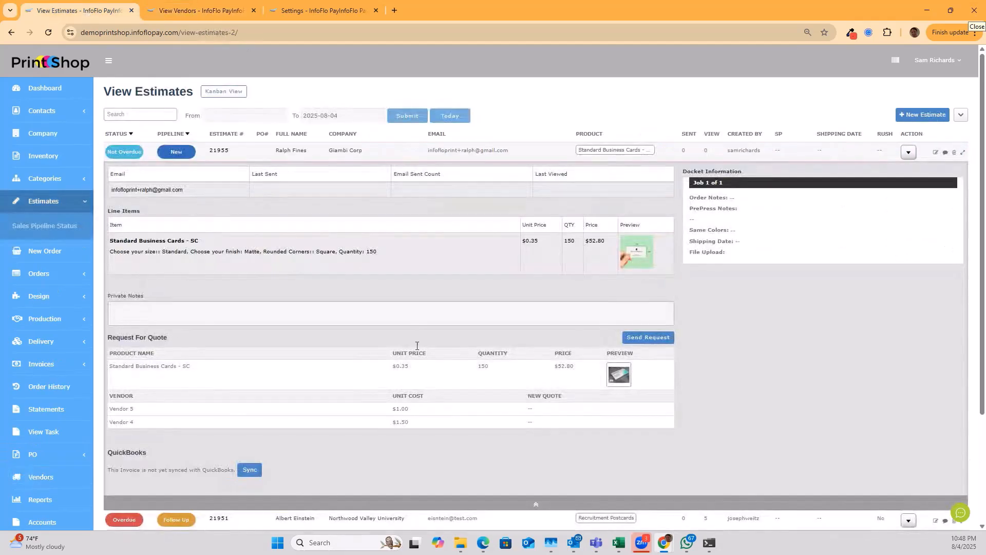
left_click(656, 340)
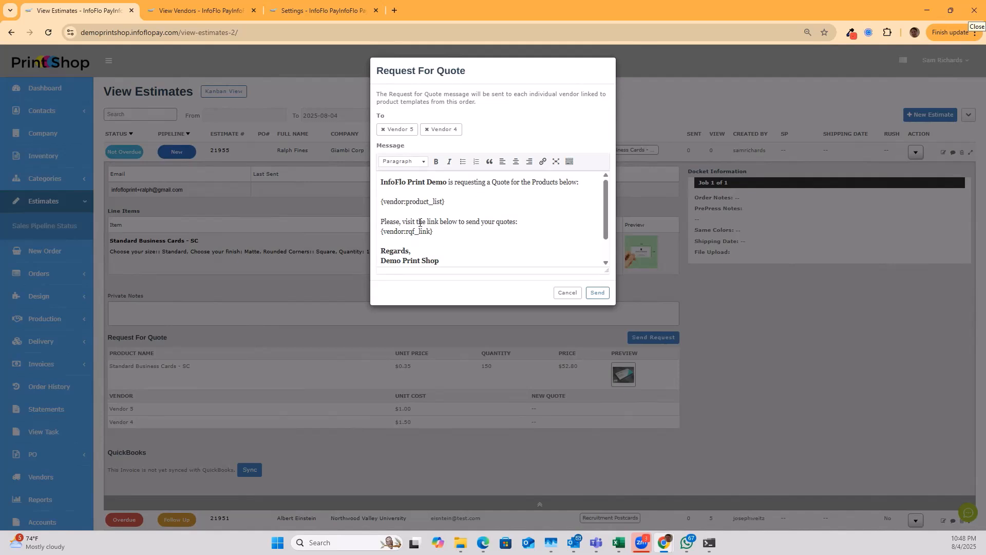
scroll(473, 222, "down", 2)
scroll(471, 215, "up", 2)
left_click(598, 294)
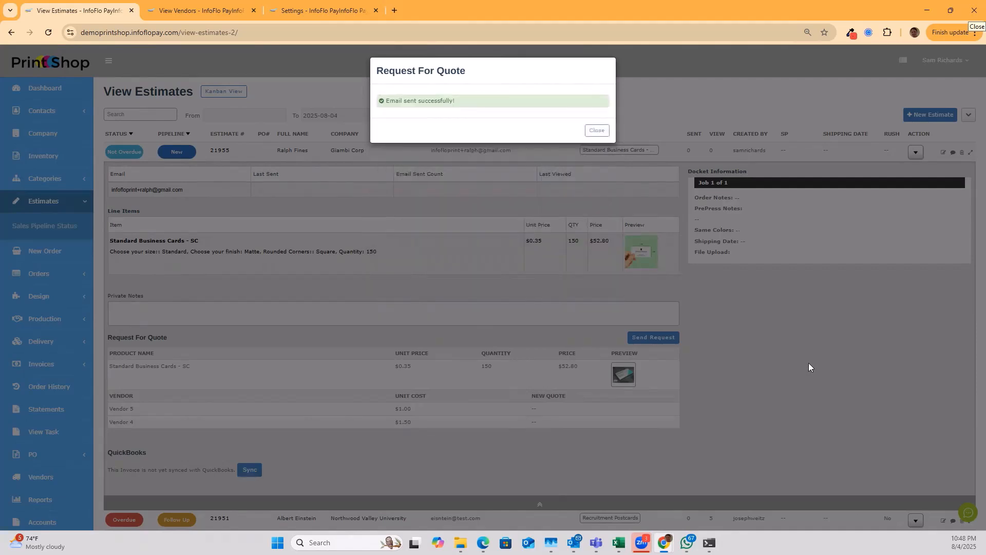
left_click(598, 131)
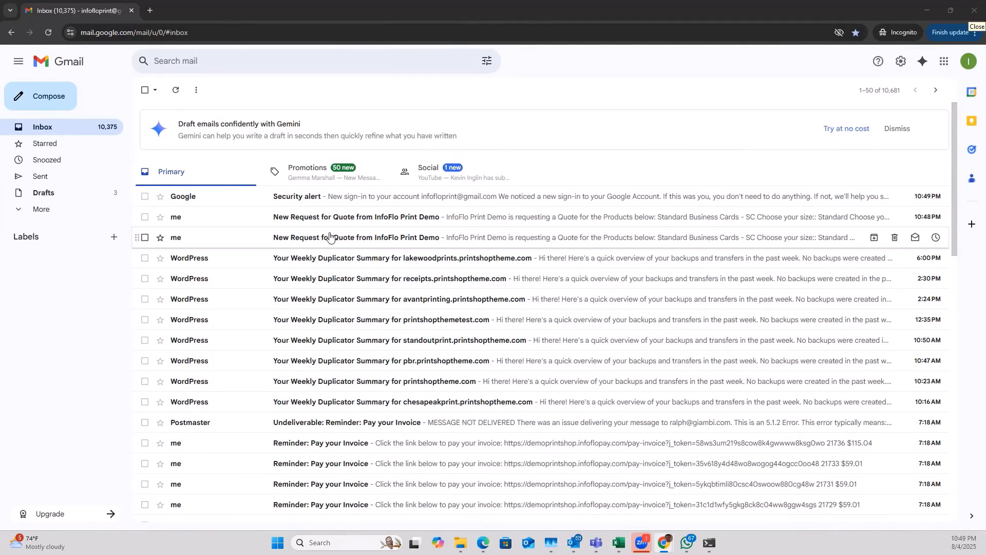
Open the request-for-quote e-mail addressed to Vendor 4 in Gmail and review the requested product options.
left_click(358, 225)
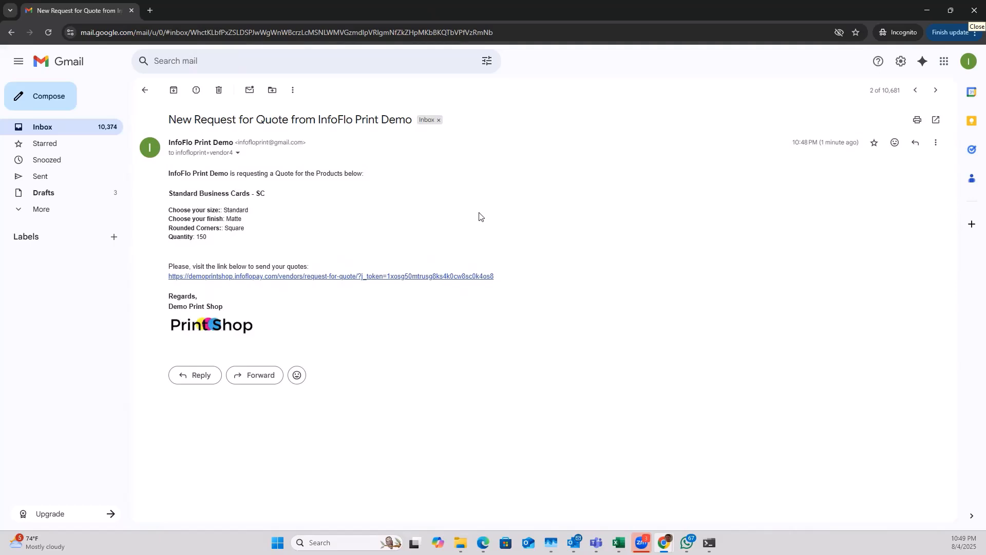
left_click_drag(169, 208, 257, 233)
left_click(227, 220)
left_click_drag(168, 209, 273, 236)
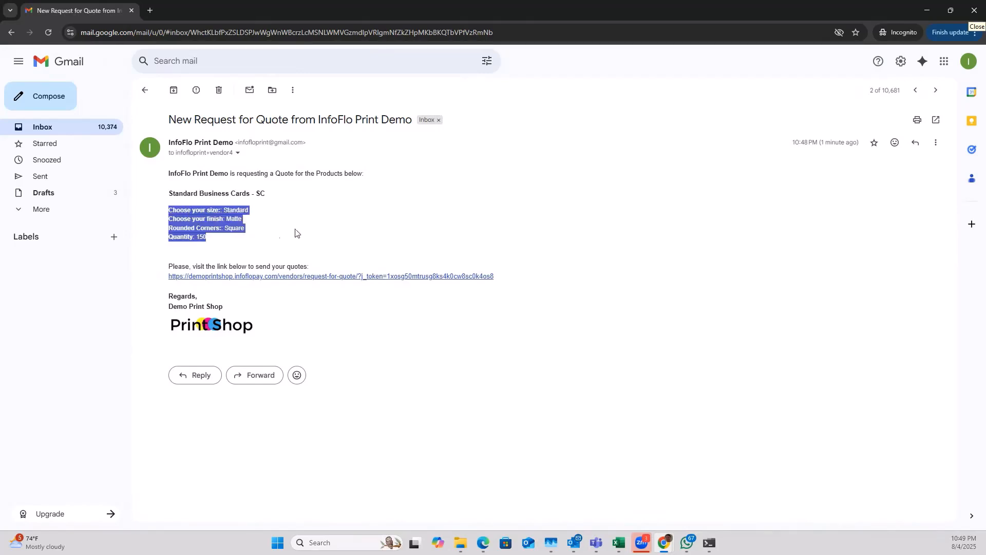
left_click(307, 229)
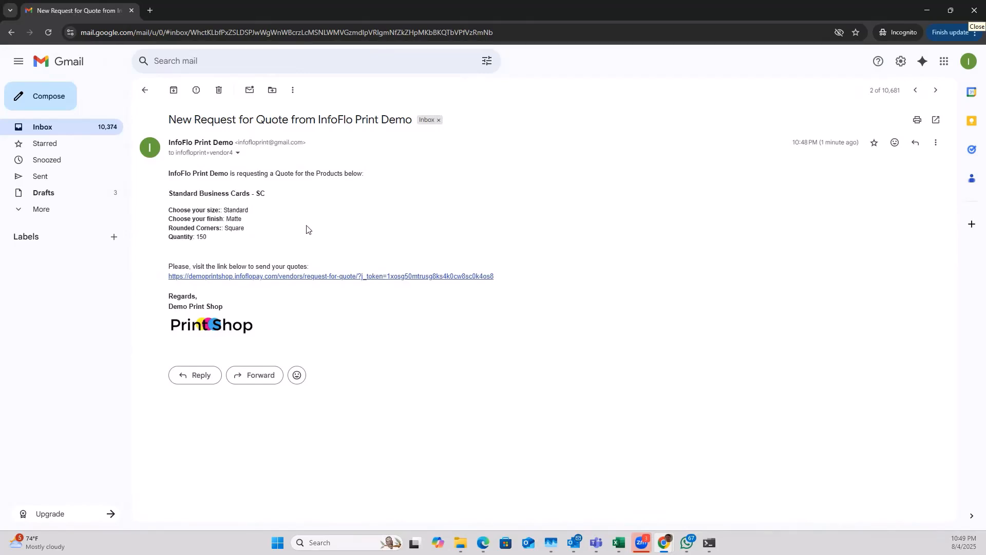
Follow the quote link in the e-mail, set the business cards' unit cost to $.50, and send the quote.
left_click(316, 277)
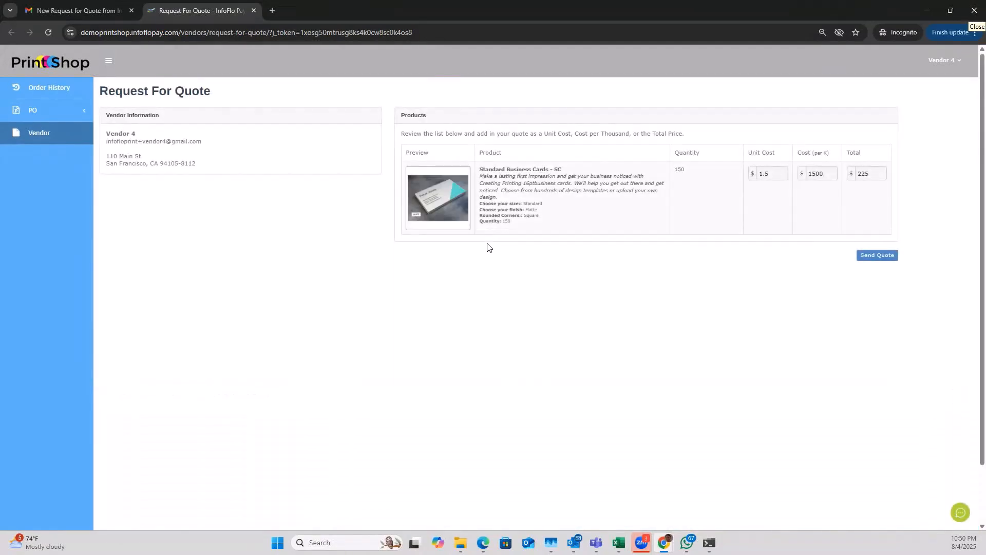
left_click_drag(104, 134, 199, 158)
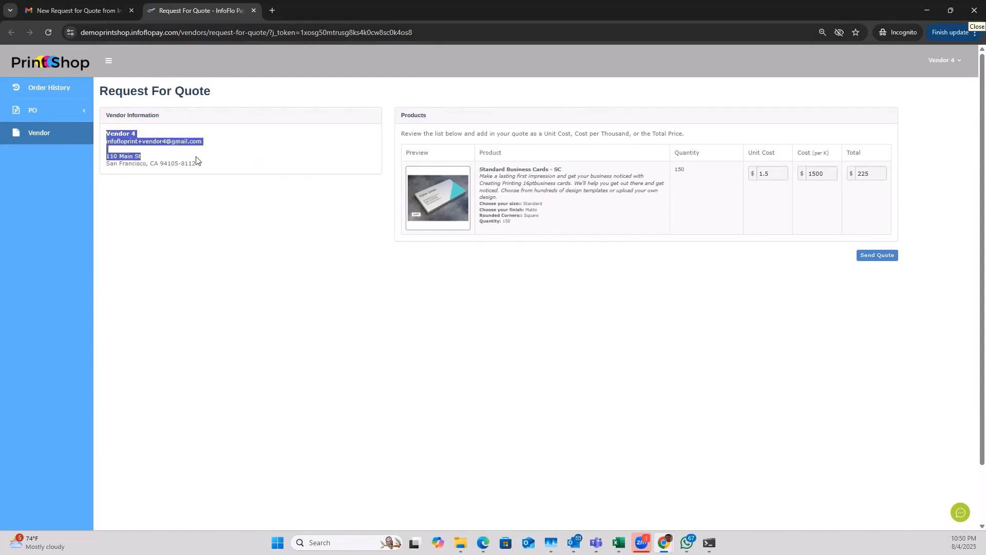
left_click(280, 230)
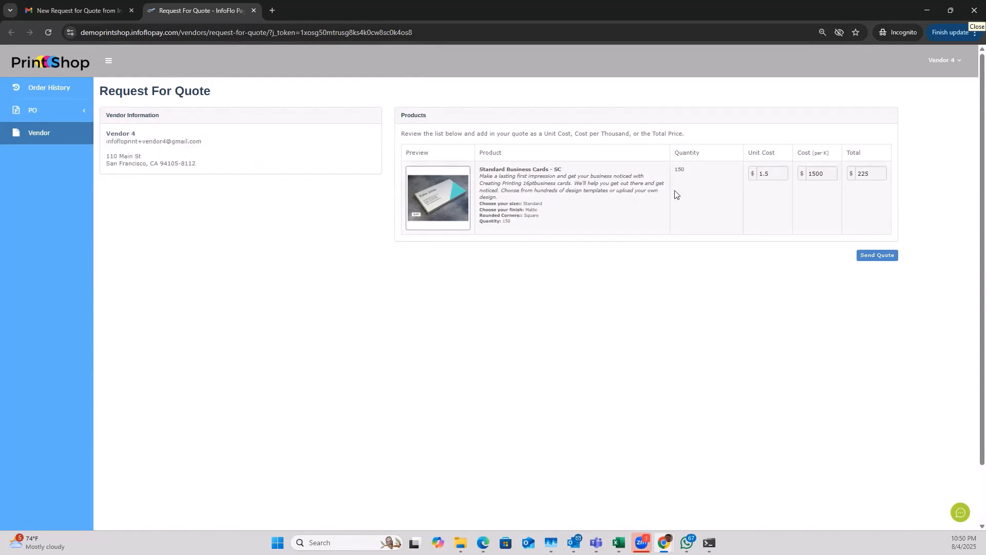
double_click(767, 173)
left_click(876, 254)
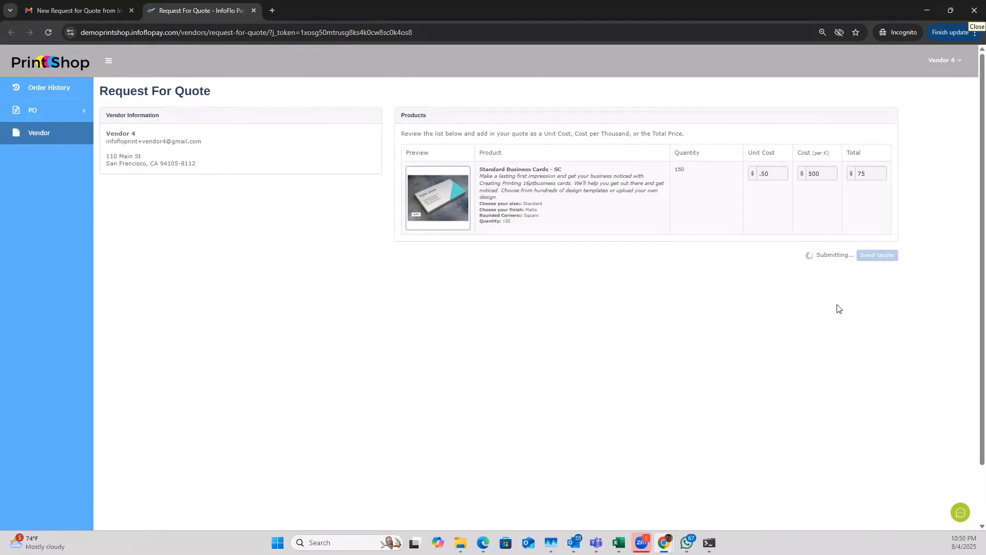
Return to the estimates list, reload it, and expand the business cards estimate to examine the vendors' new quotes.
left_click(926, 6)
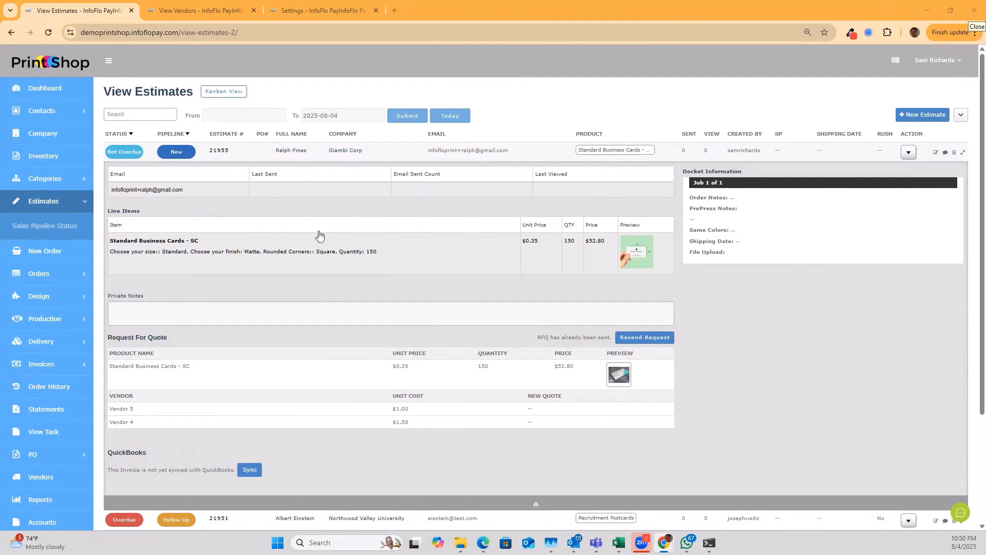
left_click(54, 36)
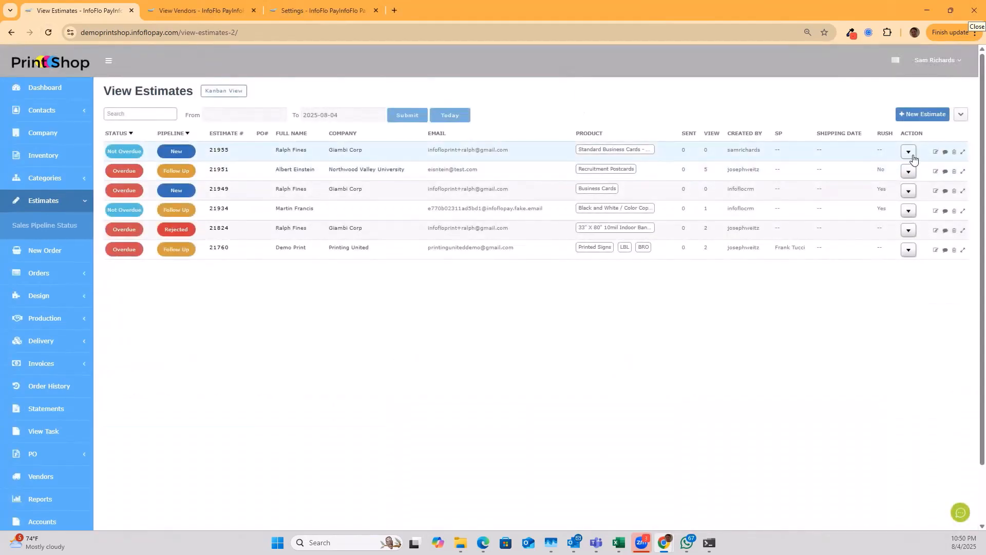
left_click(964, 152)
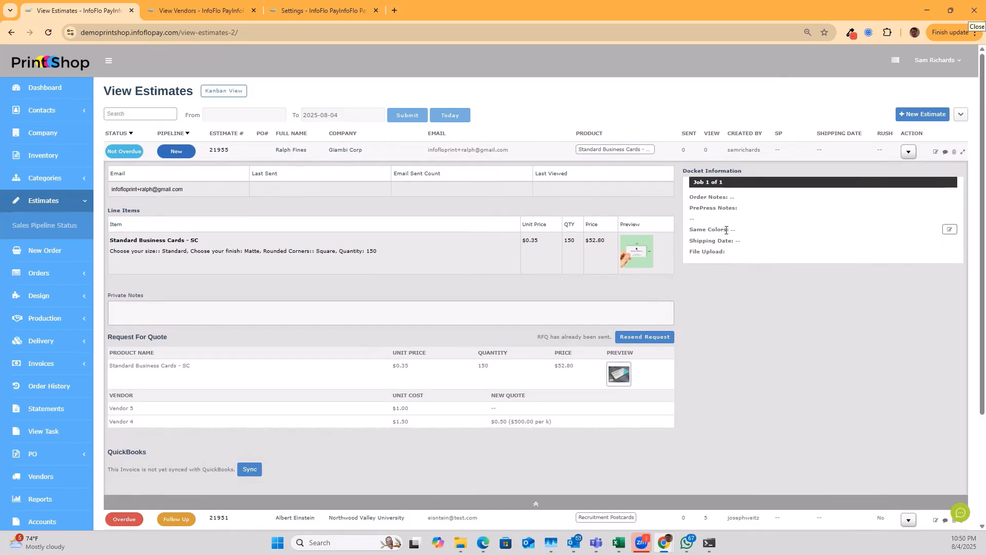
Edit the estimate's Standard Business Cards - SC item, compare the vendors' product costs, and select Vendor 4.
left_click(935, 152)
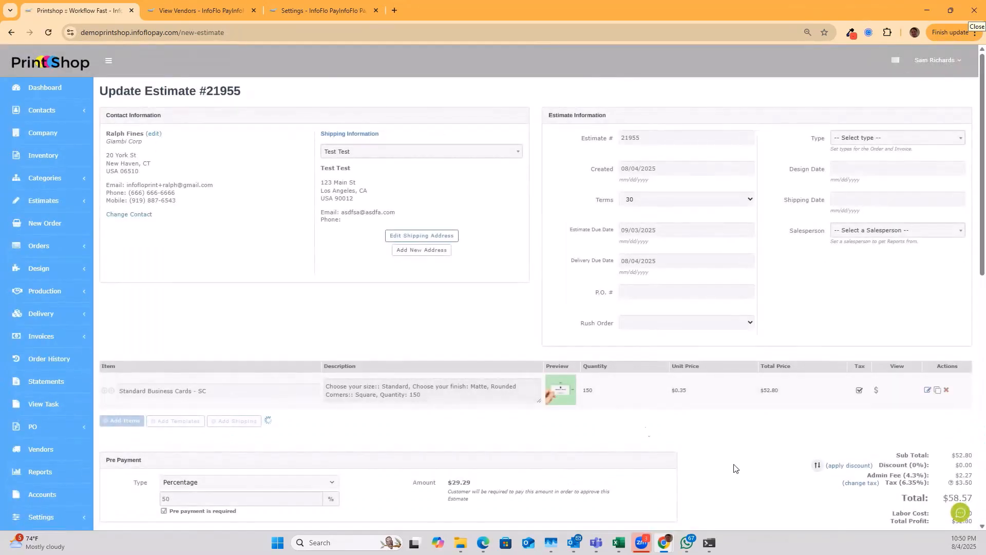
left_click(927, 402)
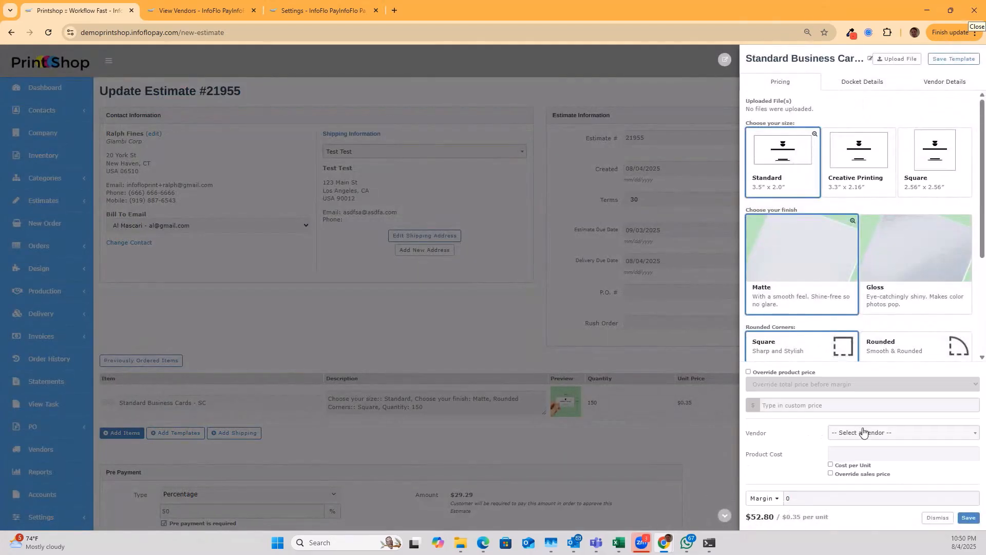
left_click(868, 433)
left_click(838, 476)
left_click_drag(869, 452, 804, 452)
left_click(869, 432)
left_click(854, 487)
left_click(879, 434)
left_click(871, 477)
Switch the item's margin to Markup (%), set it to 50, and save the product options.
left_click(775, 499)
left_click(770, 516)
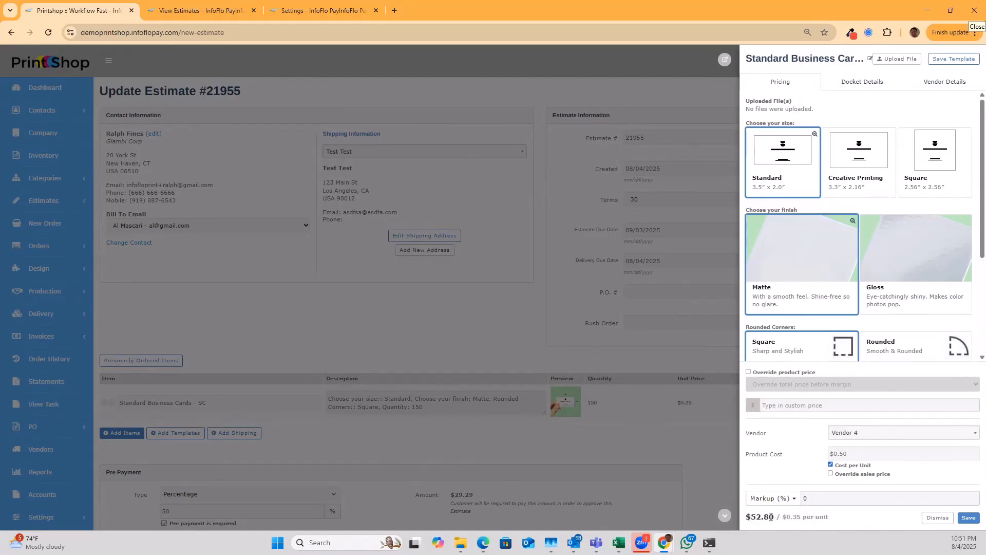
type("50")
left_click(969, 516)
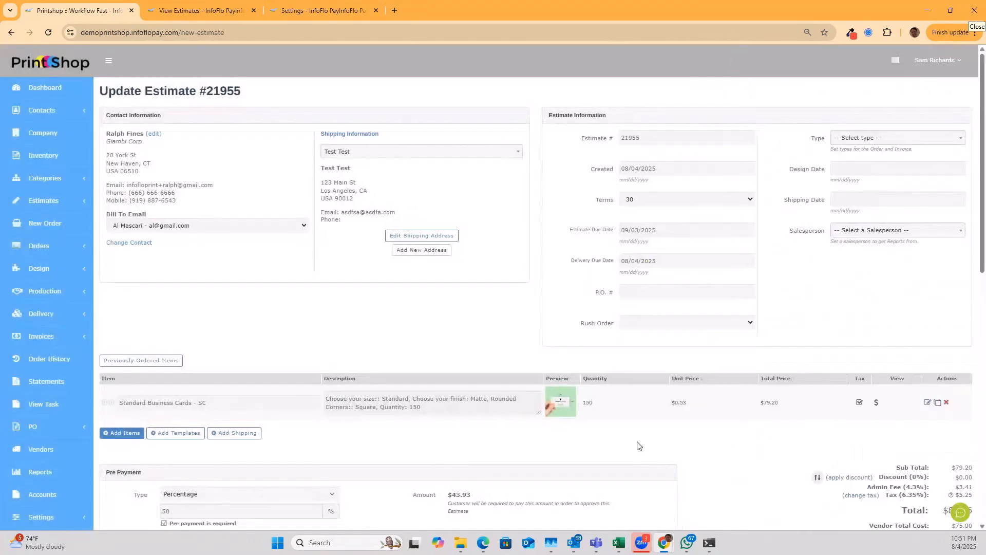
Review the estimate's totals, turn off the required prepayment, clear its percentage, and save the estimate.
scroll(652, 451, "down", 3)
scroll(652, 451, "down", 5)
scroll(653, 447, "up", 6)
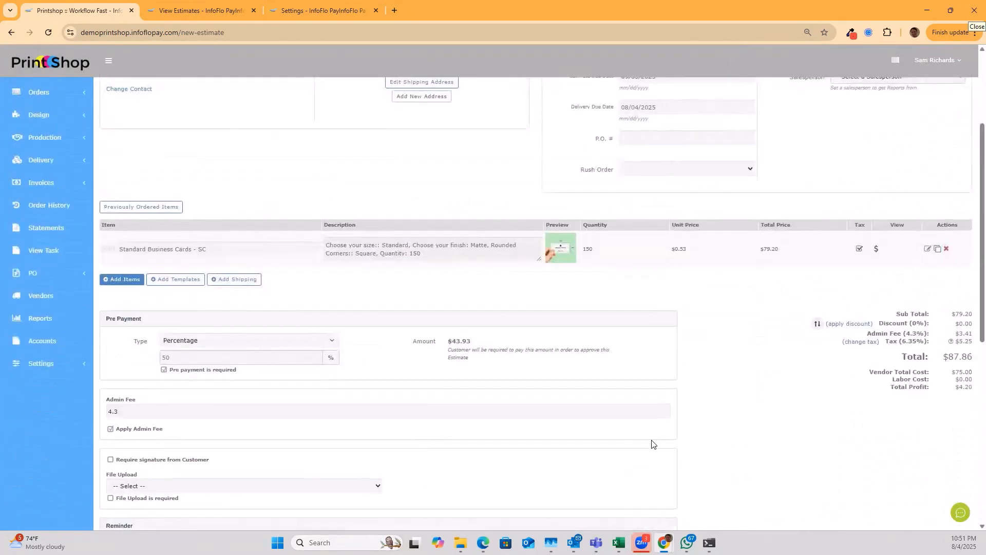
scroll(216, 328, "up", 2)
scroll(183, 352, "down", 4)
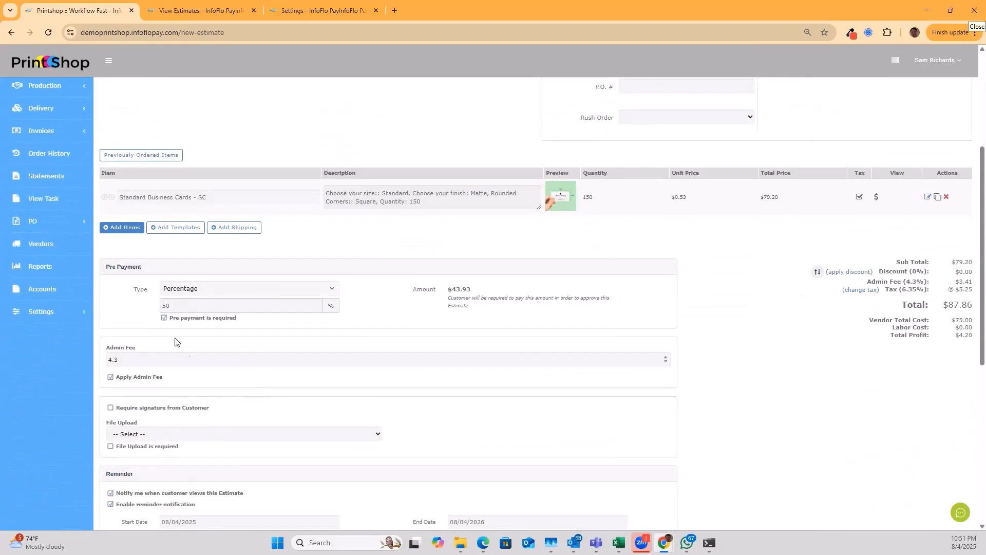
left_click(164, 318)
left_click_drag(172, 305, 148, 307)
key("BackSpace")
scroll(519, 393, "down", 7)
left_click(489, 483)
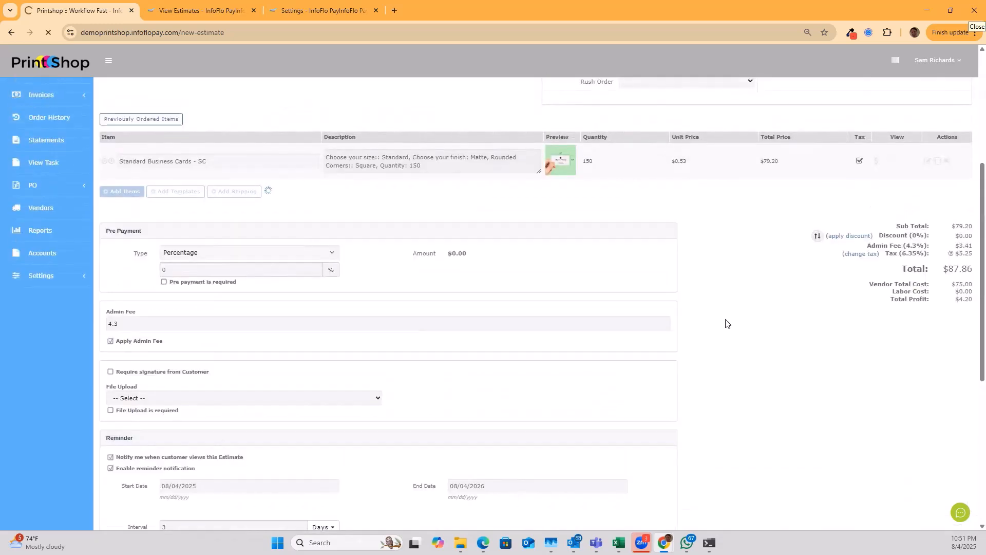
Copy the estimate's acceptance link, open it in a new incognito window, and accept the estimate as the customer.
left_click(906, 152)
left_click(888, 256)
left_click(974, 33)
left_click(890, 109)
key("ctrl+v")
key("Return")
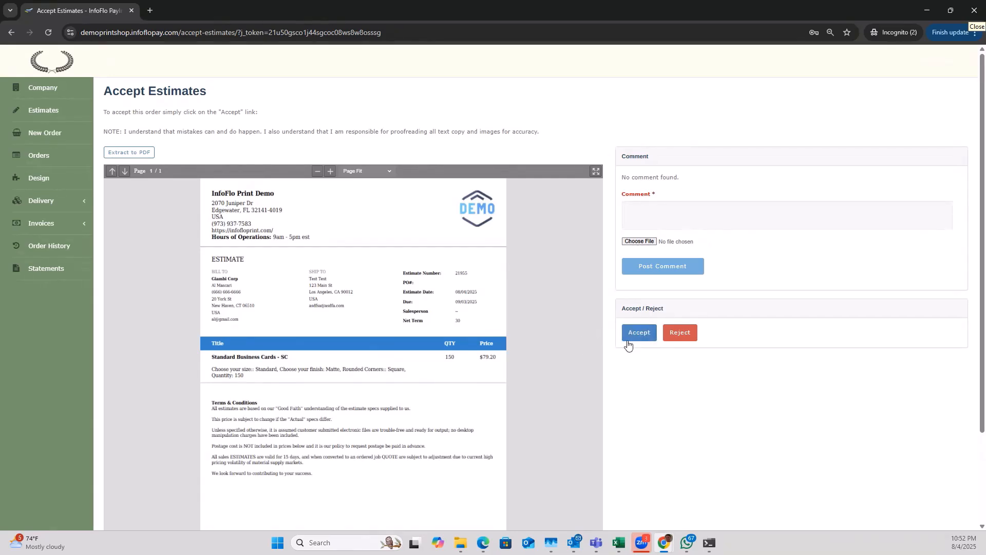
left_click(640, 333)
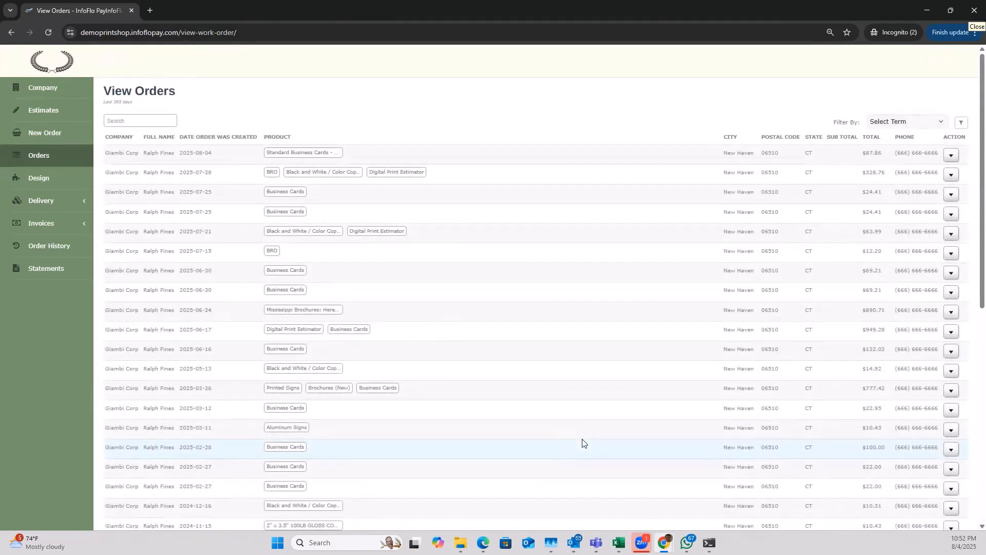
Return to the shop's orders list and expand the new Giambi Corp business cards order to examine its P.O. details.
left_click(927, 6)
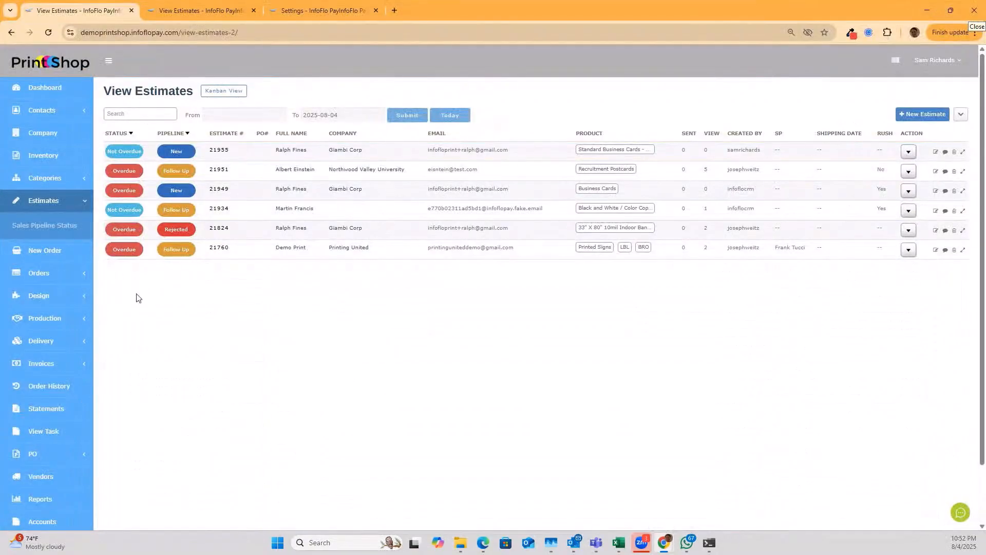
left_click(45, 280)
double_click(297, 248)
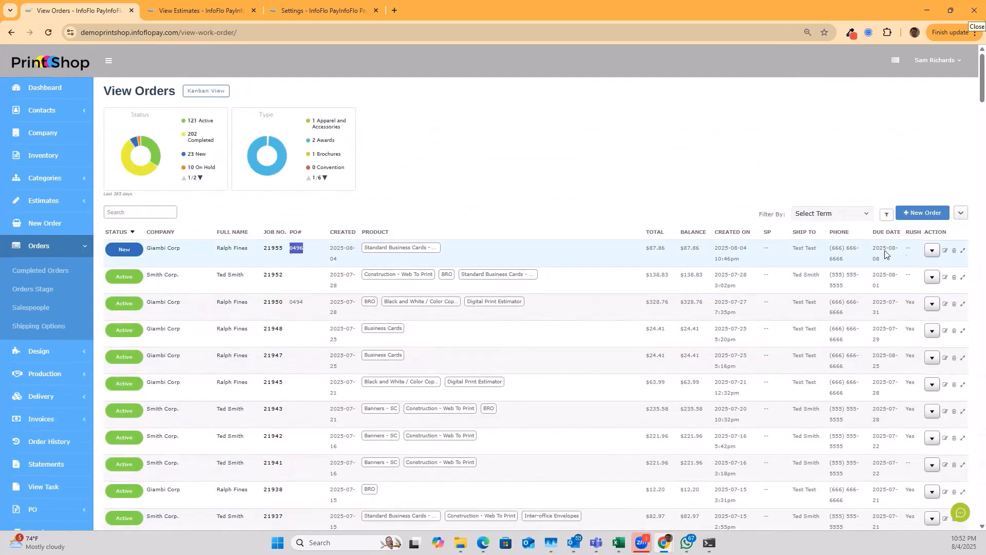
left_click(963, 252)
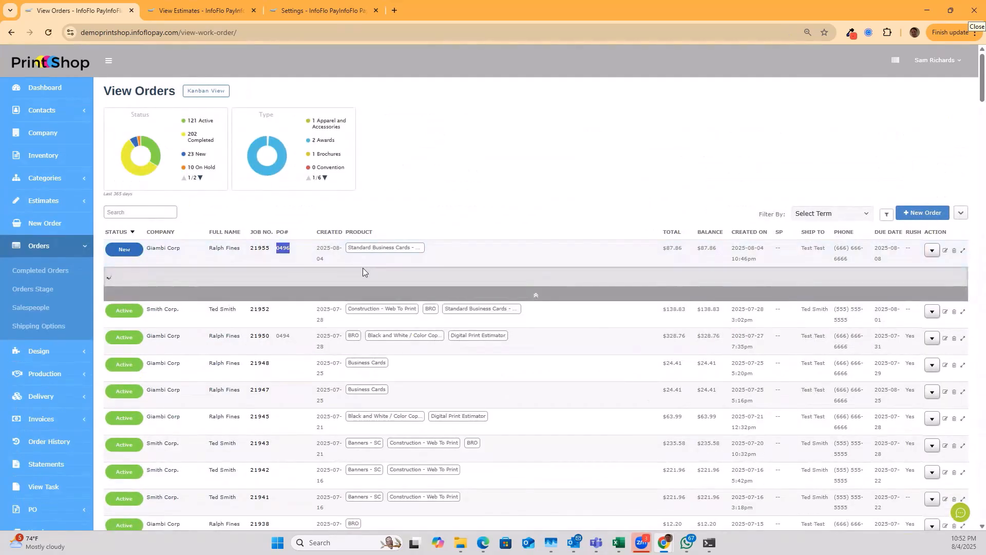
scroll(205, 411, "down", 1)
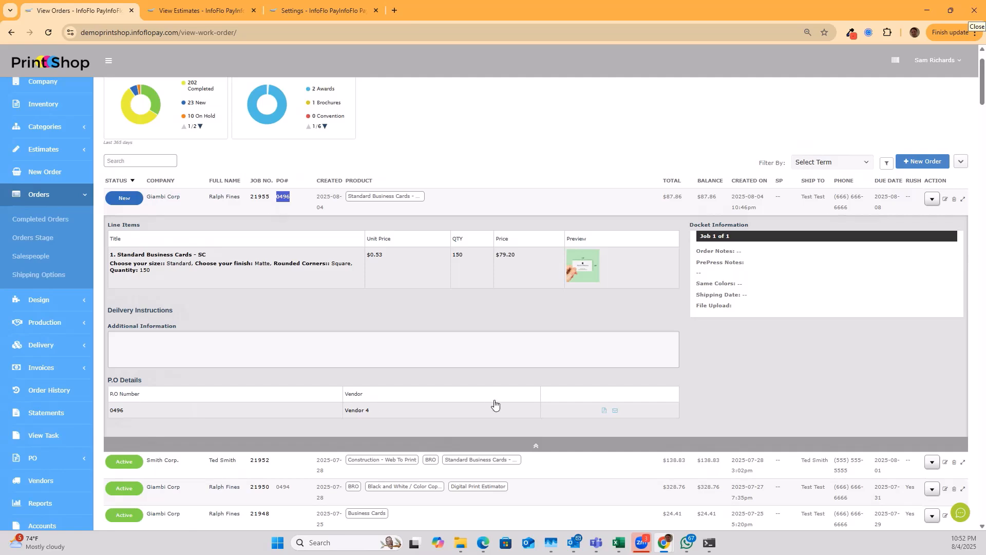
Open the PDF of Vendor 4's purchase order and review the Standard Business Cards - SC line item.
left_click(604, 412)
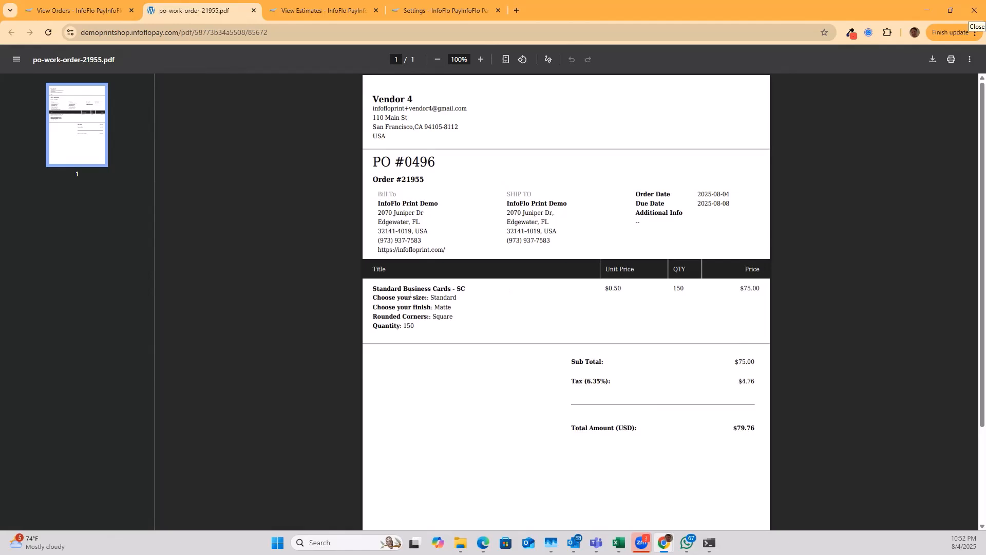
left_click_drag(372, 290, 523, 303)
left_click(539, 301)
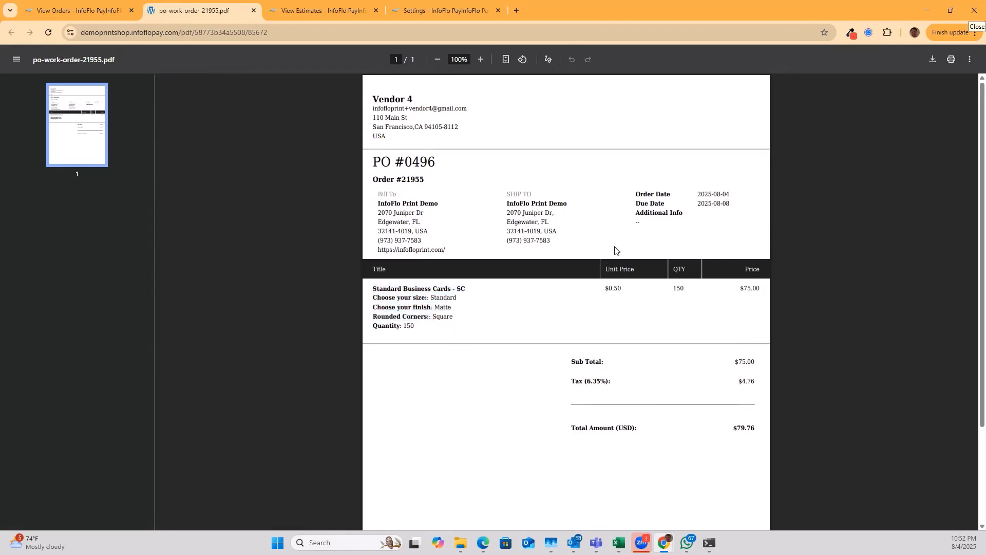